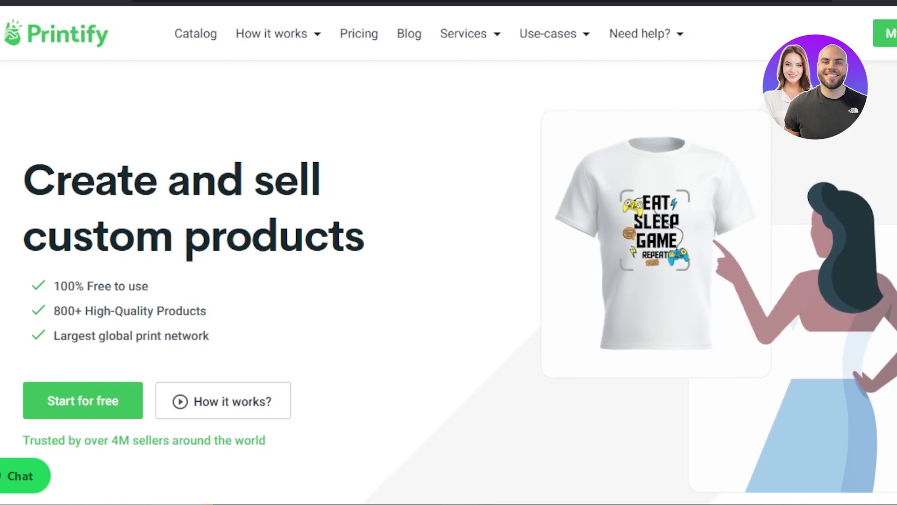
Scroll the Start selling dashboard and dismiss the Printify Premium discount banner.
scroll(448, 281, down, 9)
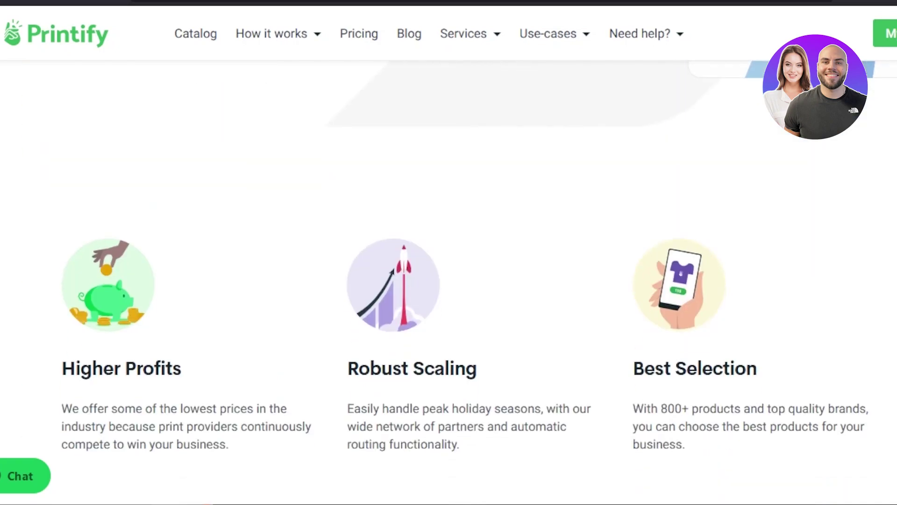
scroll(449, 281, down, 10)
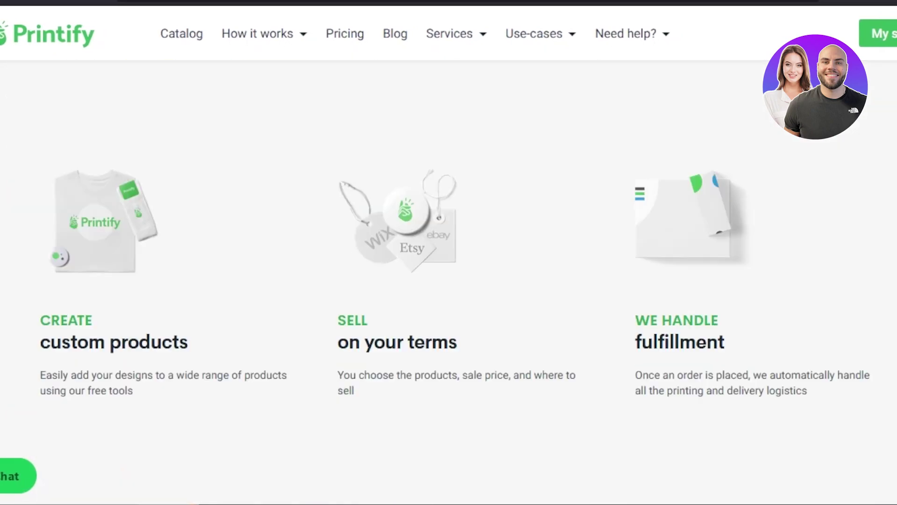
scroll(449, 280, down, 12)
scroll(449, 281, down, 5)
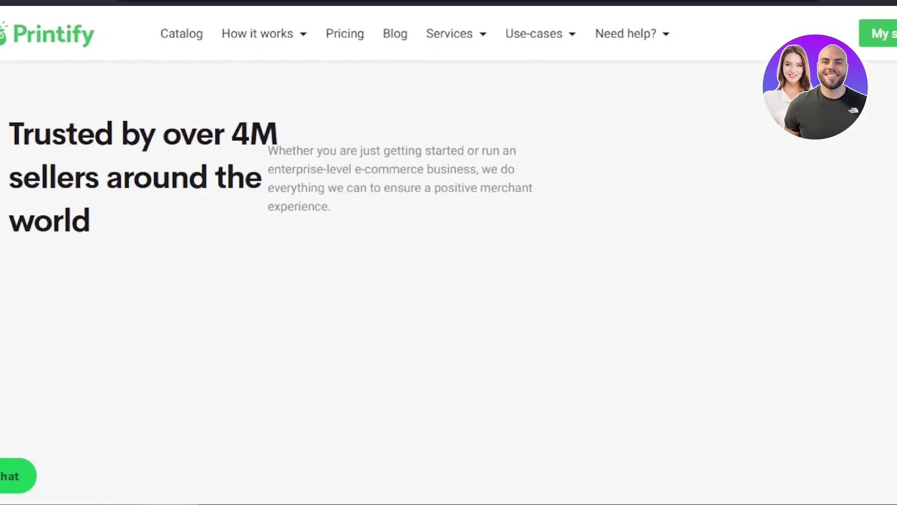
scroll(449, 280, up, 20)
scroll(448, 280, up, 5)
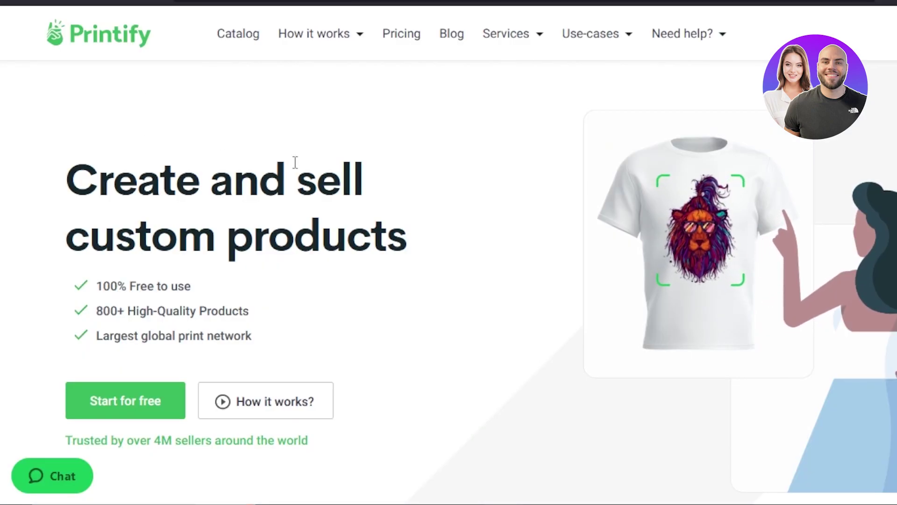
scroll(321, 310, down, 4)
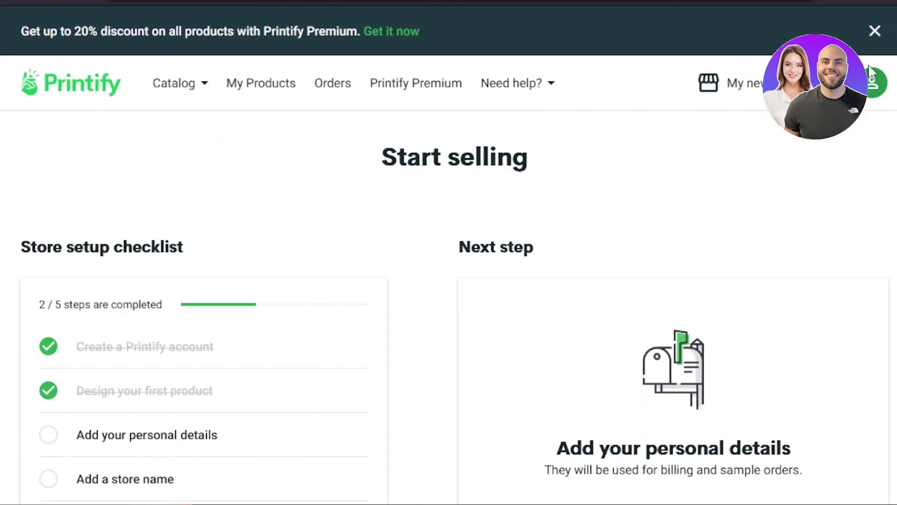
click(874, 34)
Open the 'My new store' selector's dropdown of stores.
scroll(448, 285, down, 4)
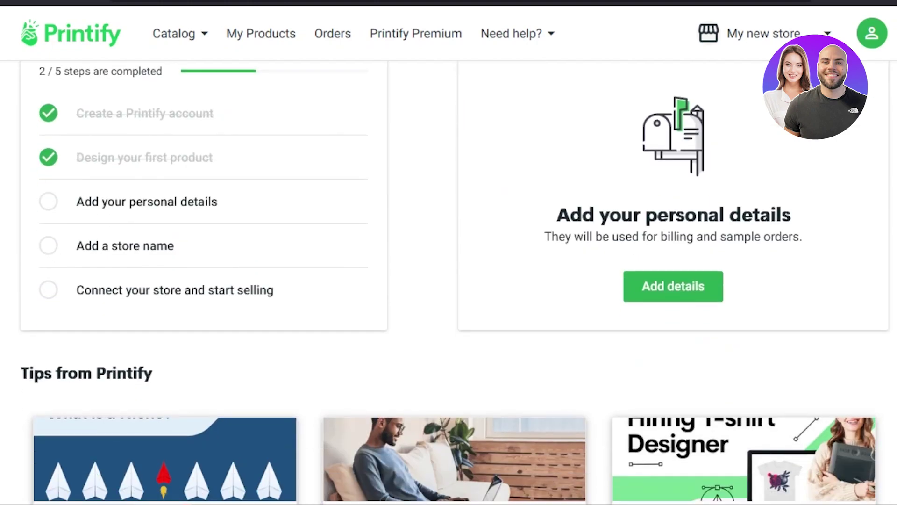
scroll(448, 285, up, 4)
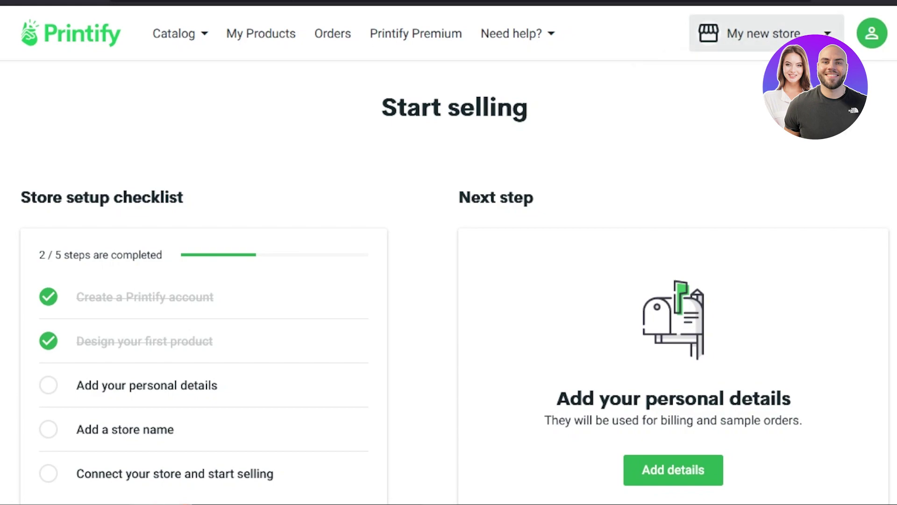
click(766, 33)
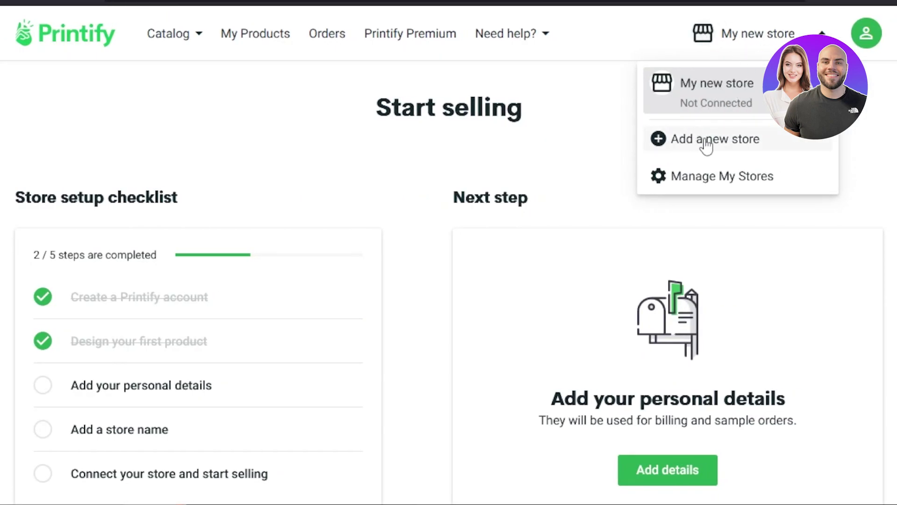
Add a new store and pick Shopify as the sales channel to connect.
click(706, 146)
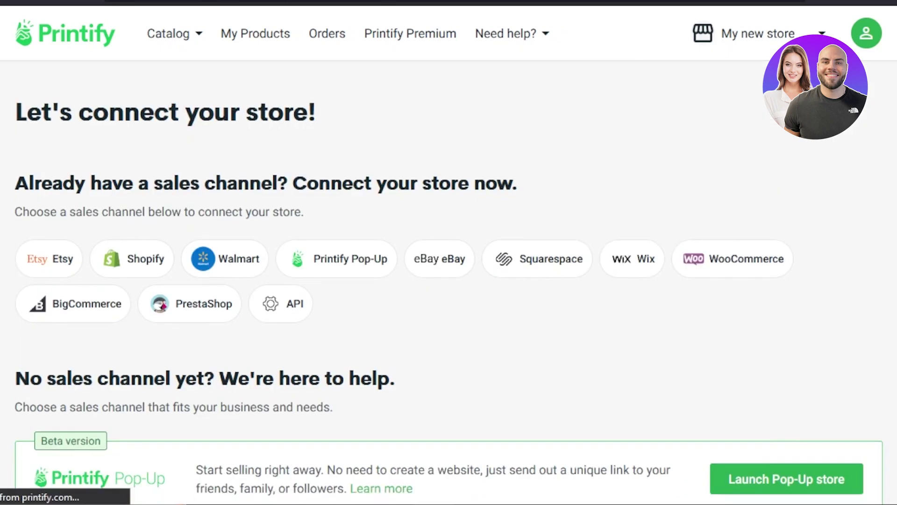
scroll(707, 146, down, 1)
scroll(448, 304, down, 3)
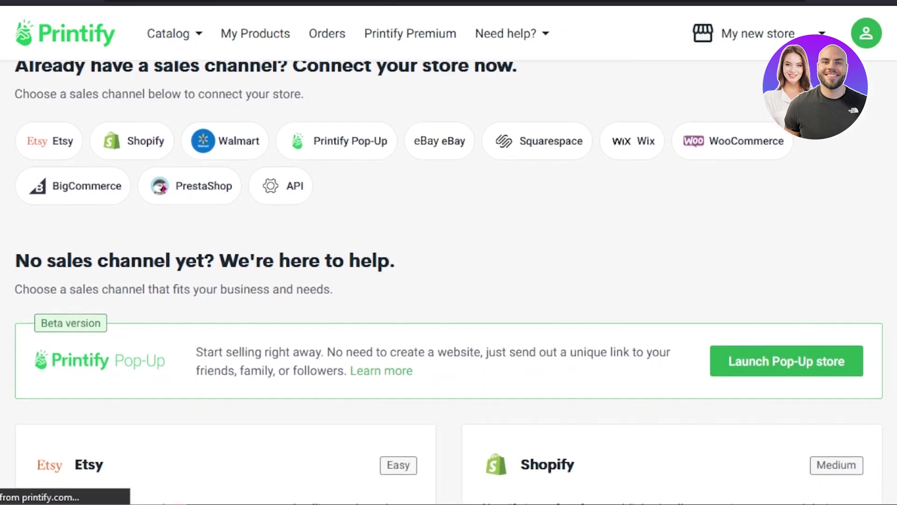
scroll(448, 281, down, 2)
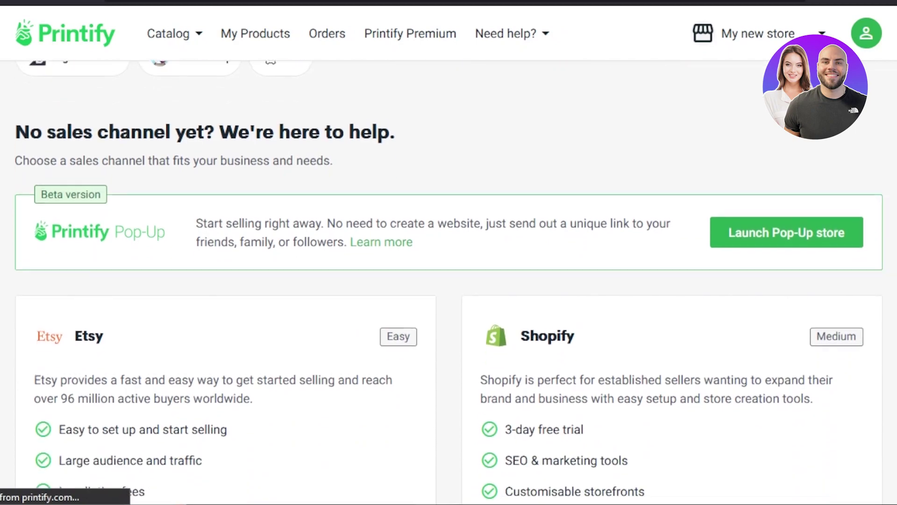
scroll(449, 280, up, 2)
scroll(448, 280, down, 1)
scroll(449, 281, down, 4)
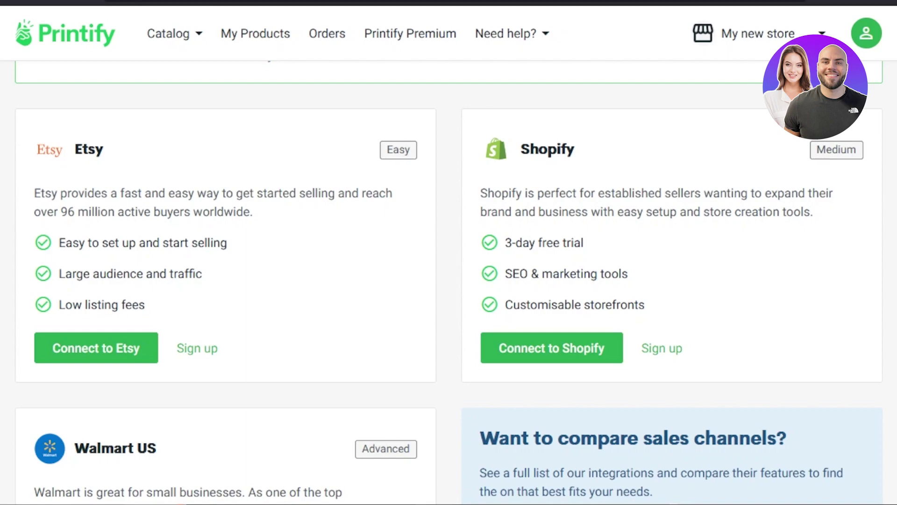
scroll(888, 198, down, 1)
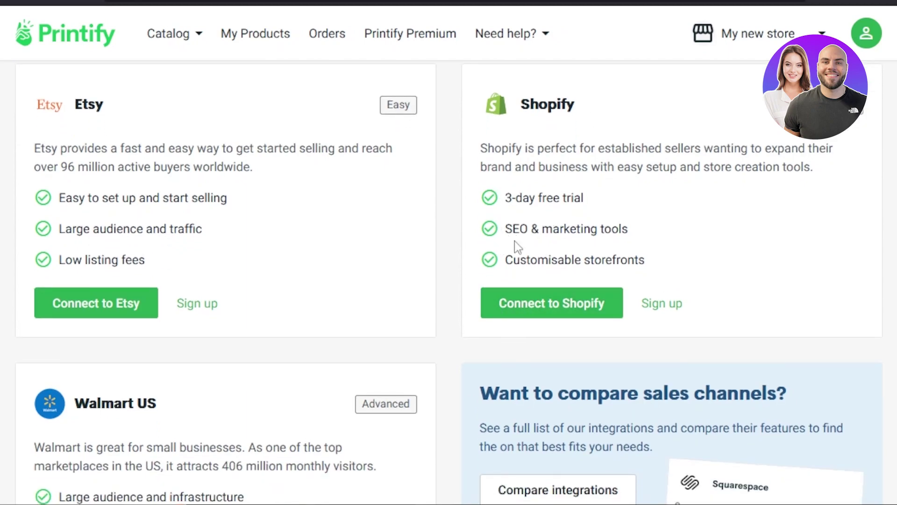
click(547, 305)
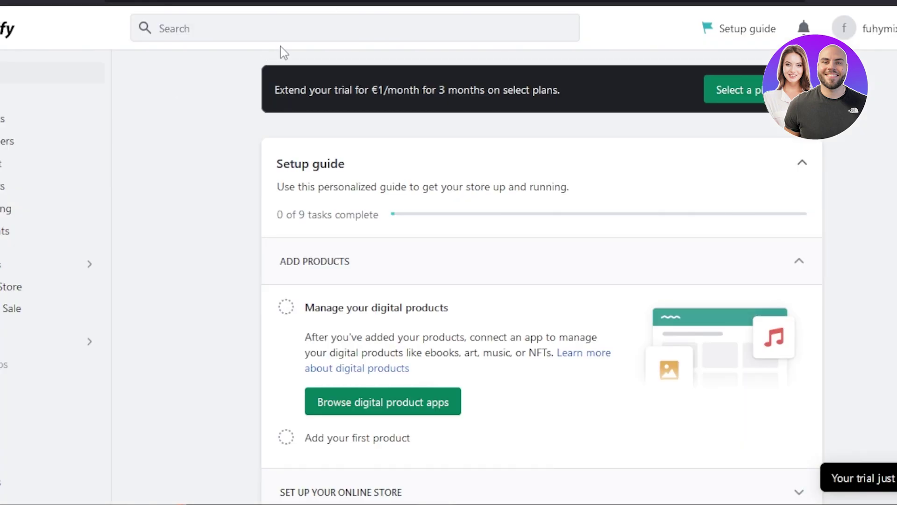
Copy the myshopify address from the address bar and submit it in Printify's store URL form.
drag(319, 18, 200, 18)
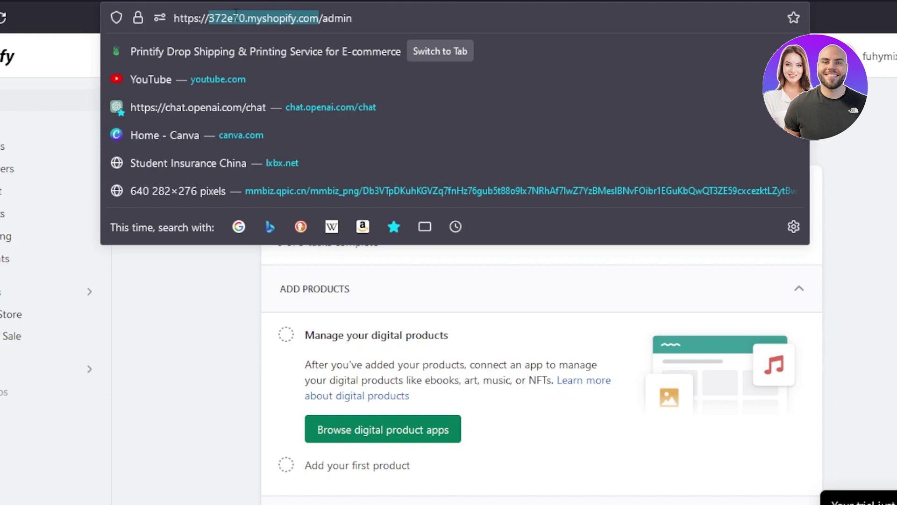
right_click(239, 21)
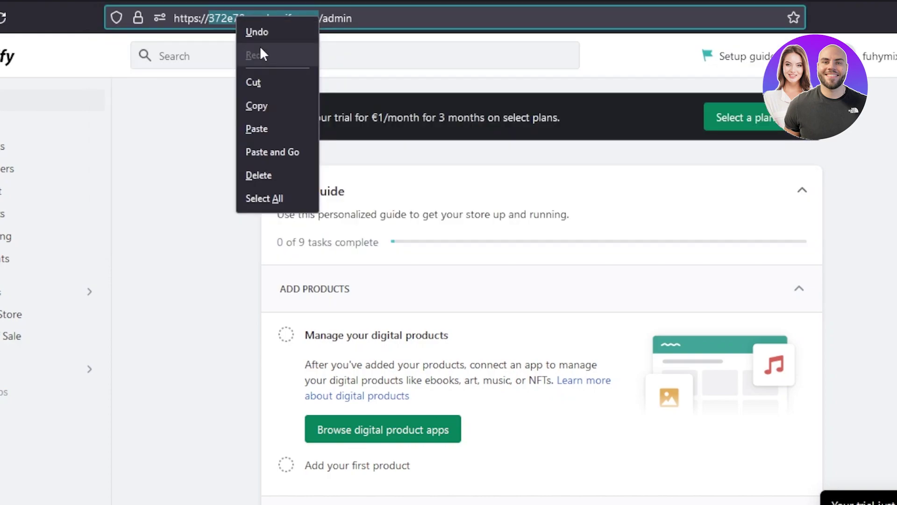
click(267, 106)
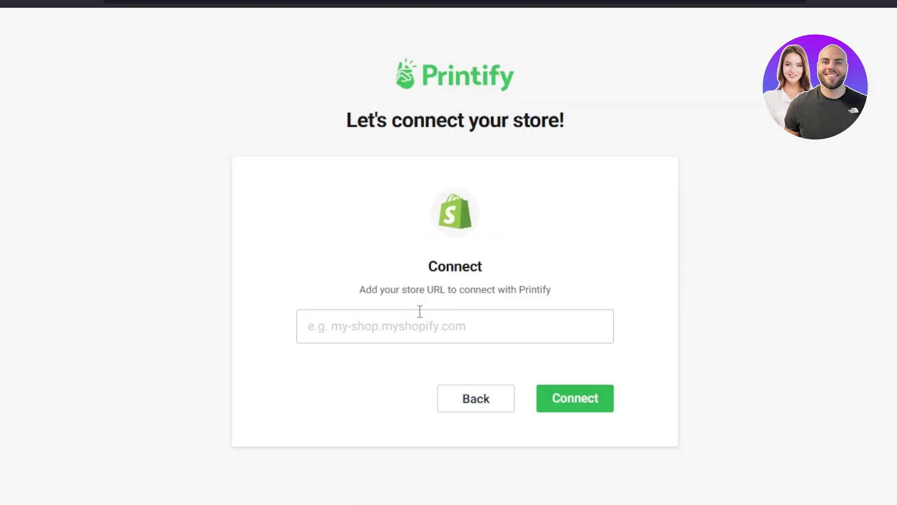
click(420, 311)
key(ctrl+v)
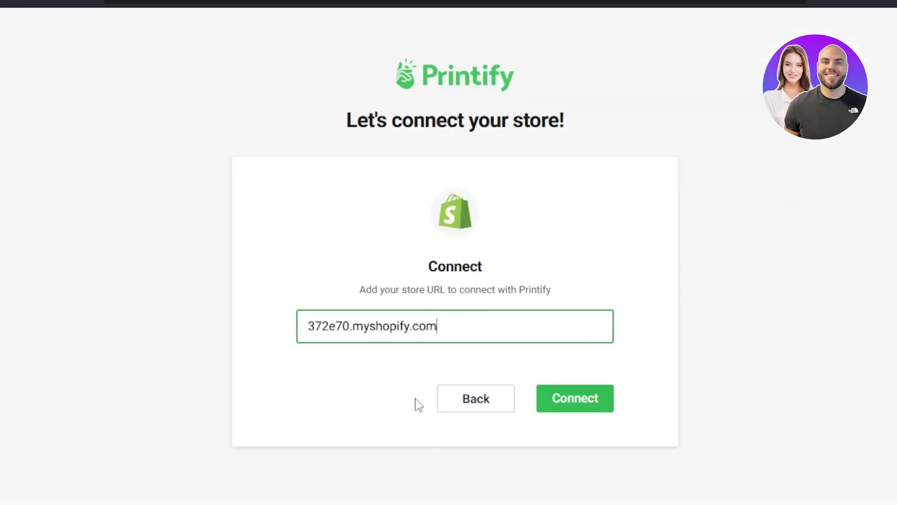
click(585, 400)
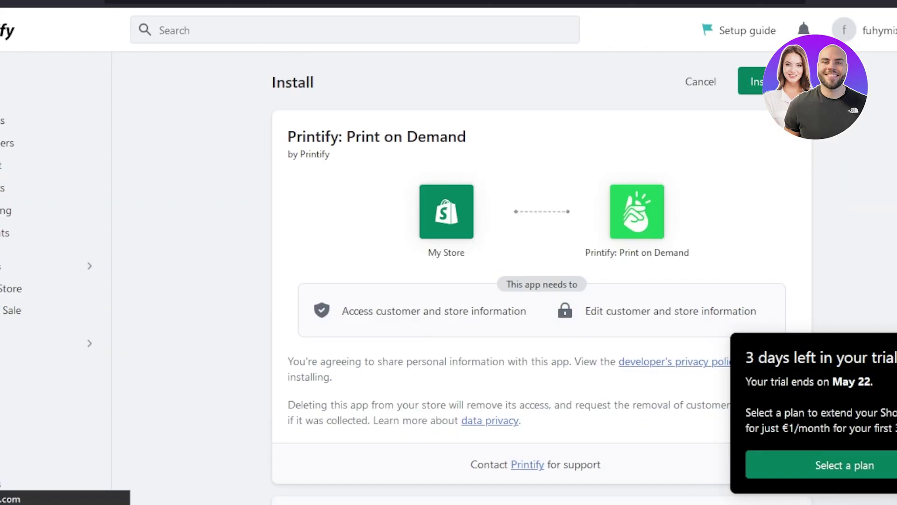
Install the Printify app on the Shopify store and sign in with Google.
scroll(541, 281, down, 2)
scroll(541, 280, up, 2)
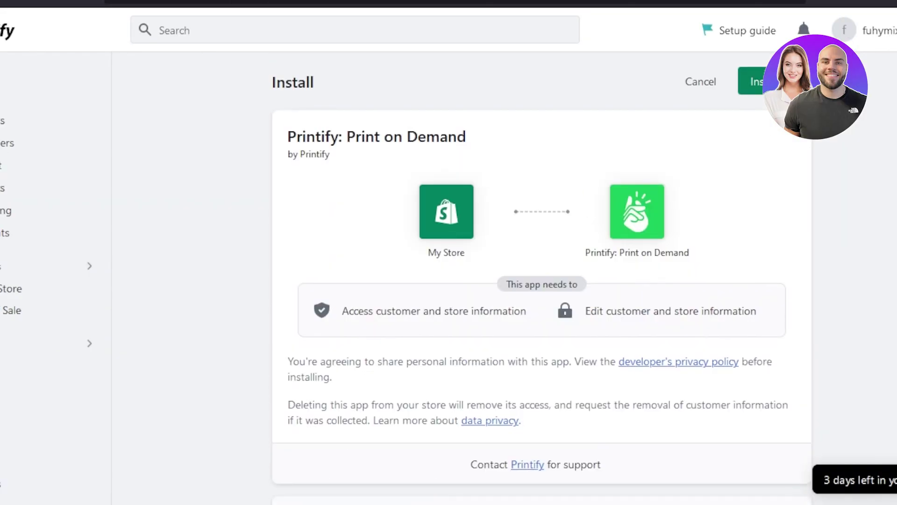
click(754, 81)
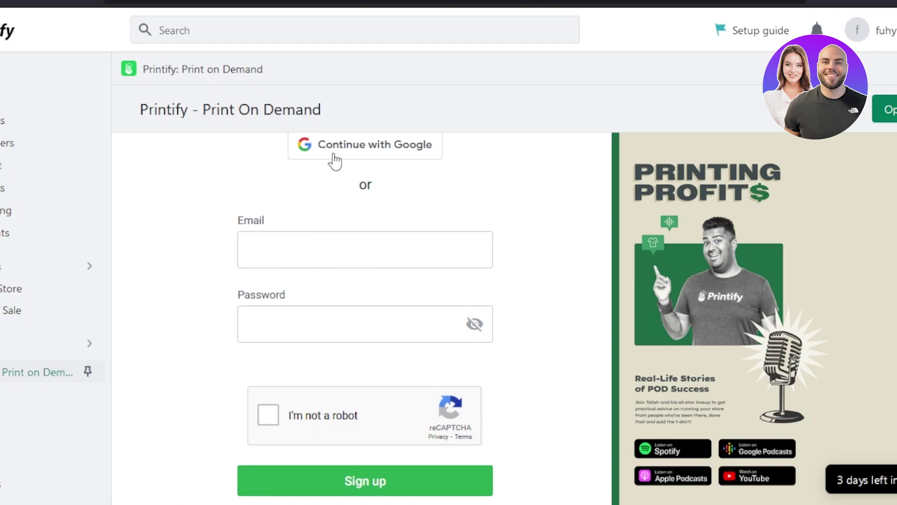
click(334, 155)
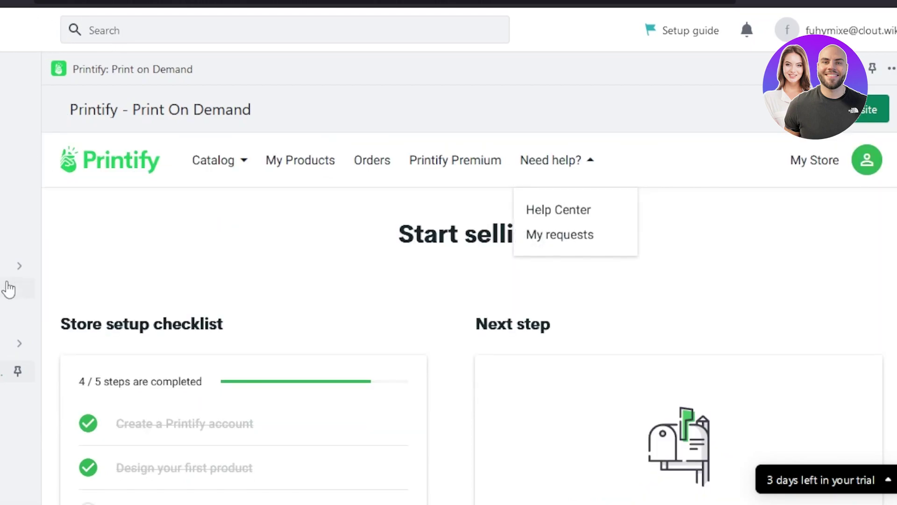
Review the Printify checklist, closing the help options, and visit the Printify site.
click(785, 259)
scroll(471, 350, down, 10)
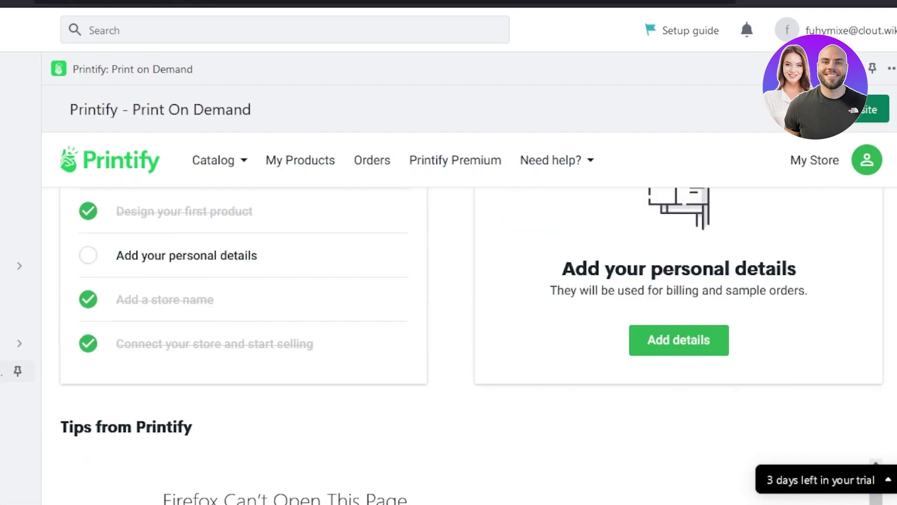
scroll(471, 351, up, 10)
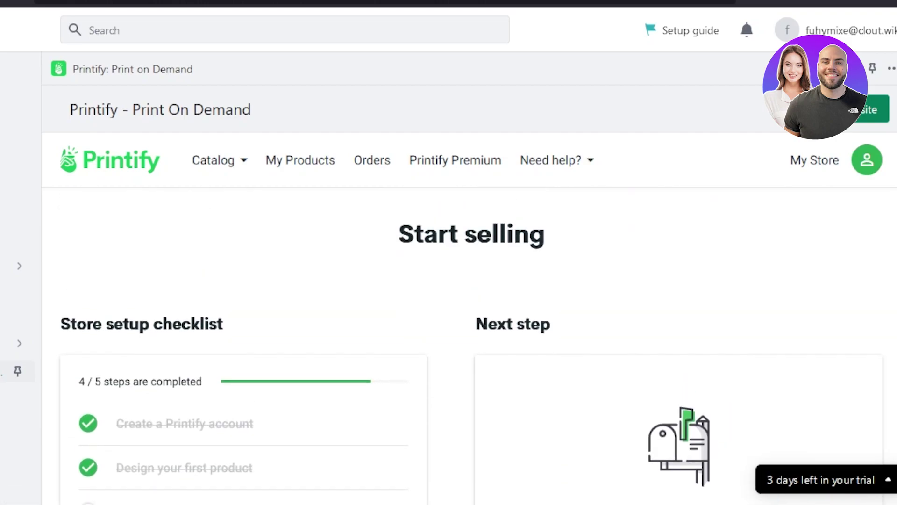
click(557, 160)
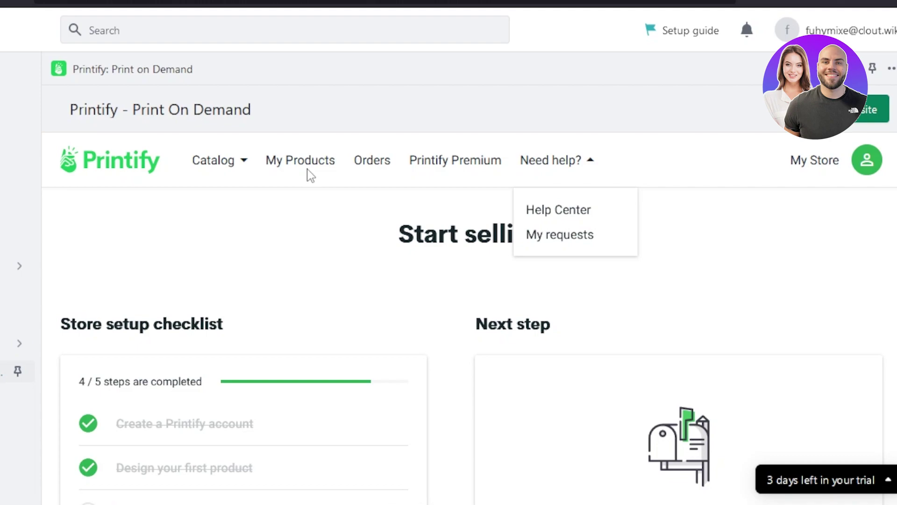
click(670, 153)
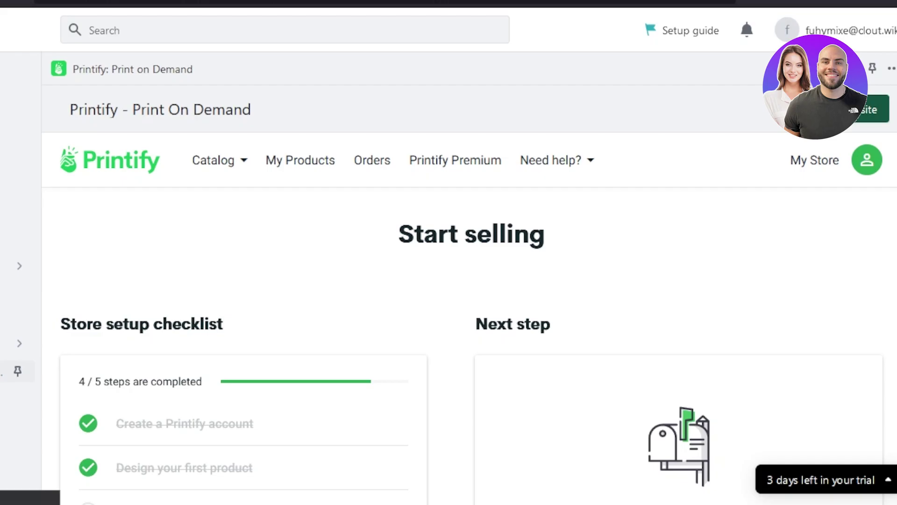
click(870, 109)
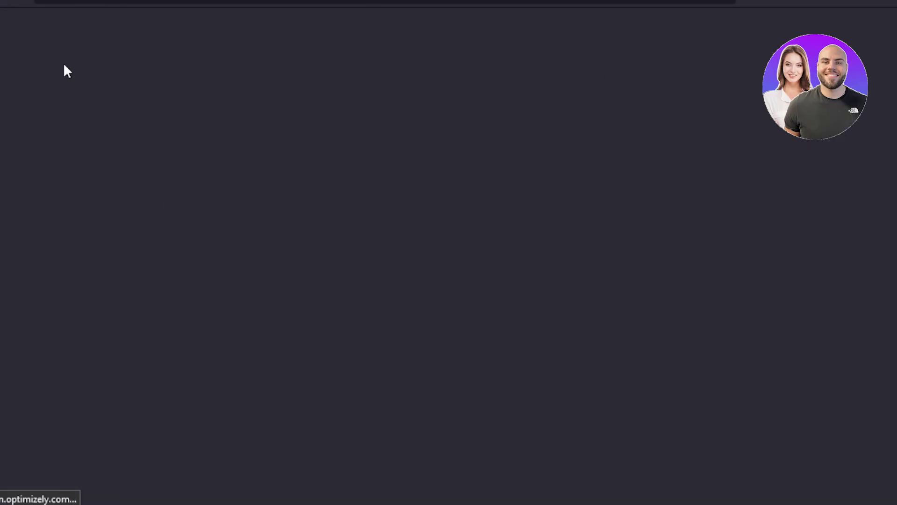
Go to the store area, dismiss the order routing notice, and open the connected stores list.
mouse_move(381, 40)
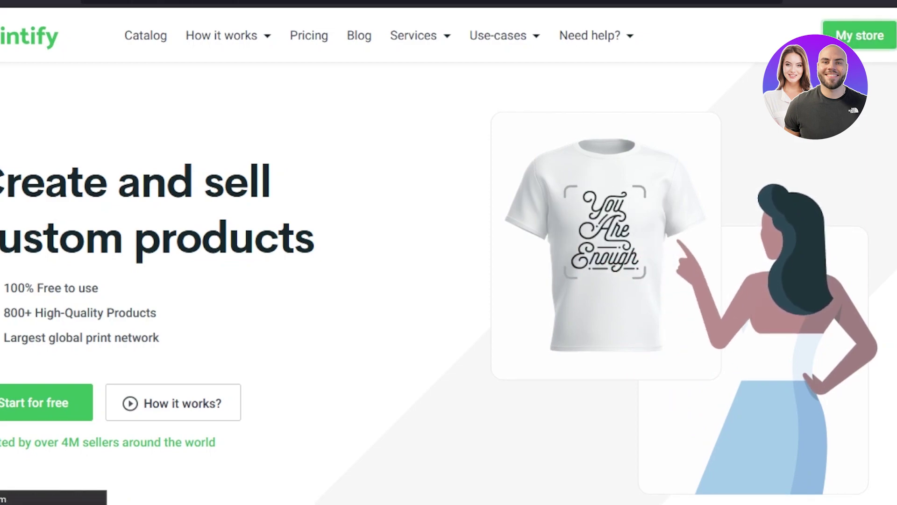
click(841, 38)
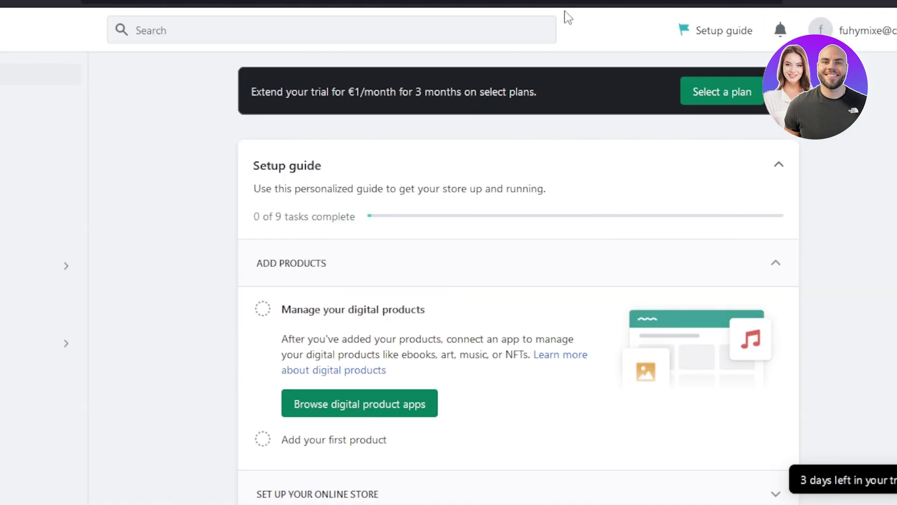
scroll(519, 280, down, 2)
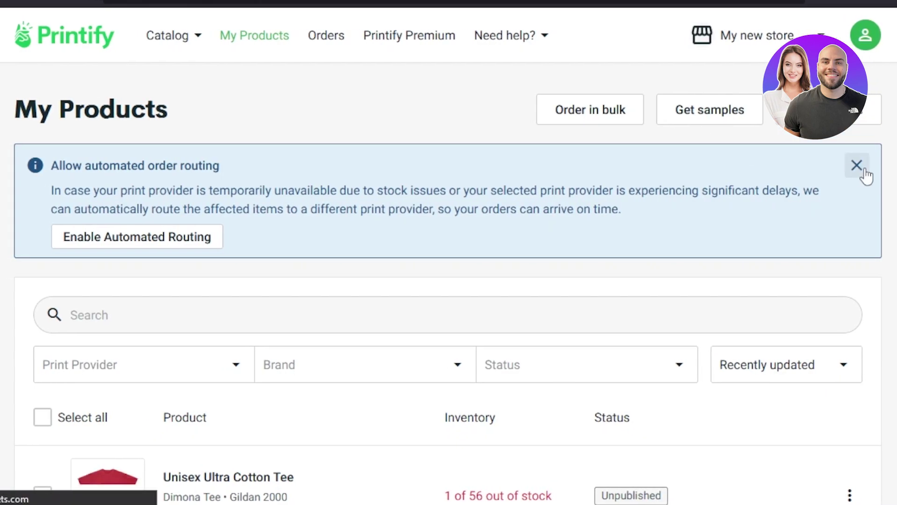
click(864, 171)
click(729, 36)
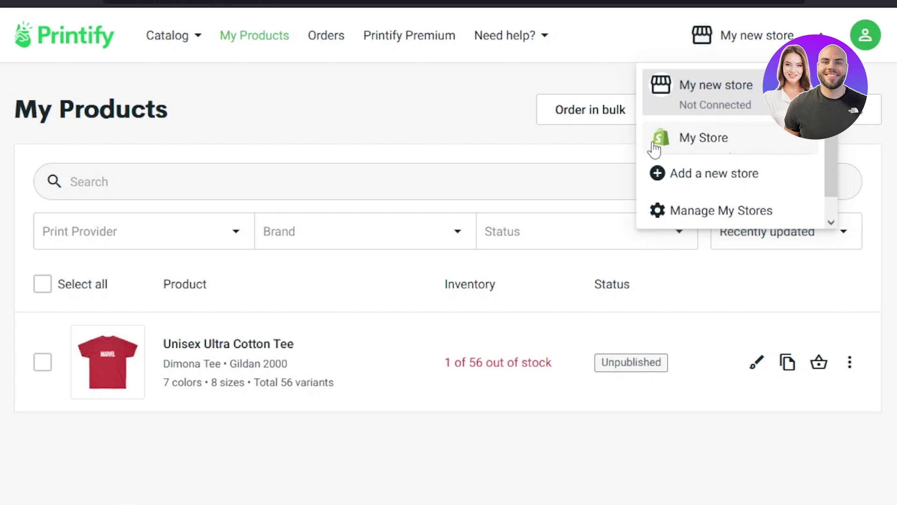
click(413, 120)
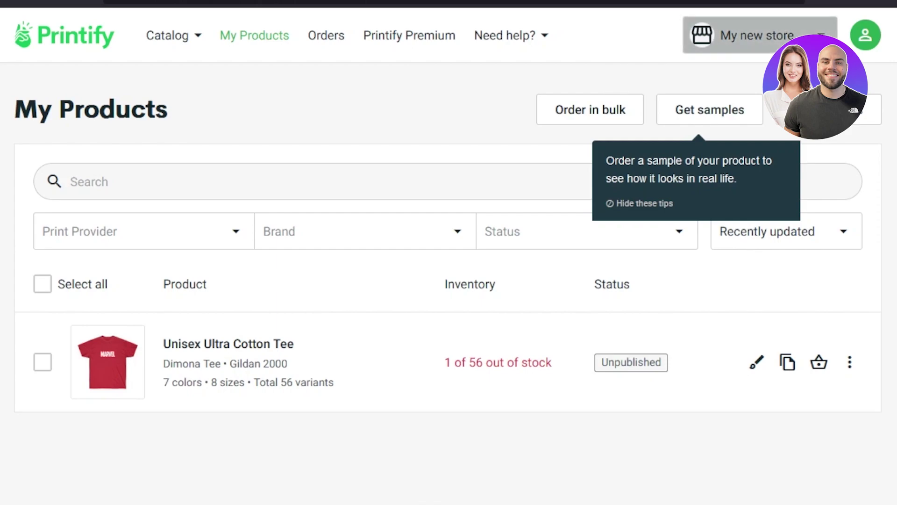
click(748, 35)
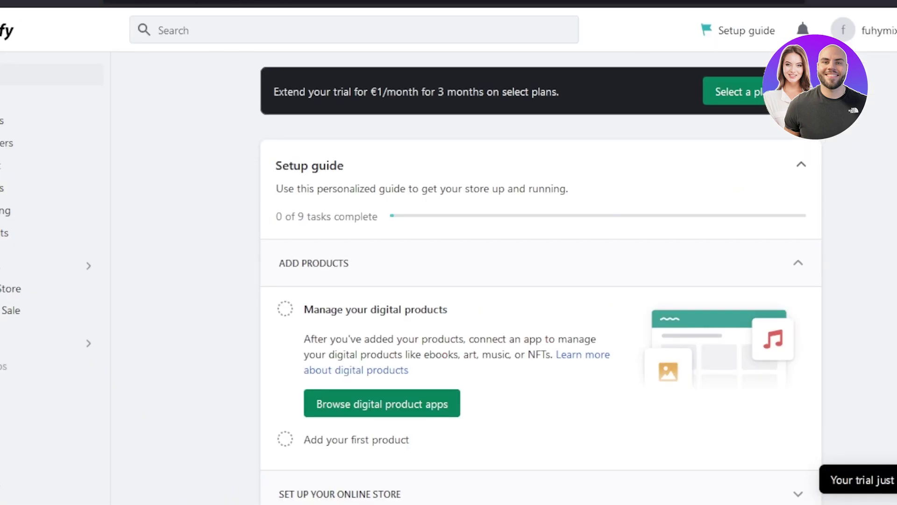
Open the Add apps recommendations and follow the link to the full Shopify App Store.
scroll(540, 280, down, 2)
scroll(541, 280, down, 4)
scroll(541, 280, up, 4)
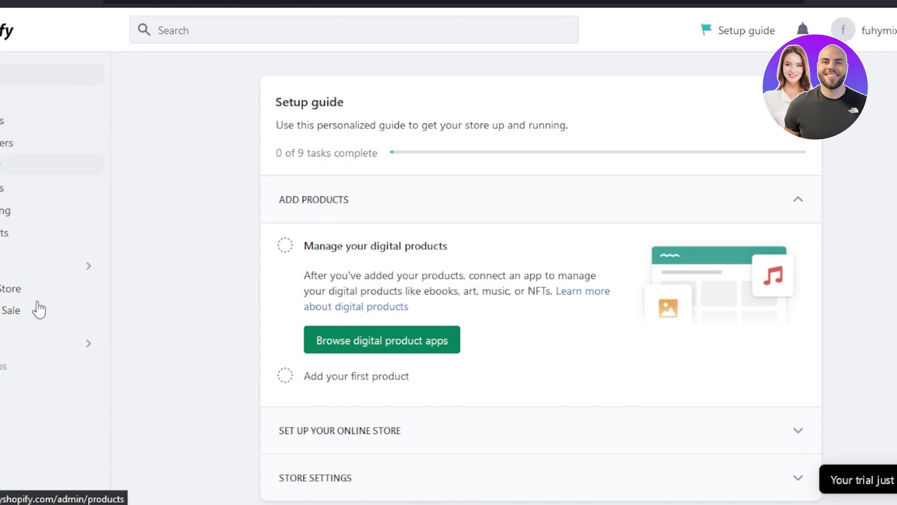
click(63, 368)
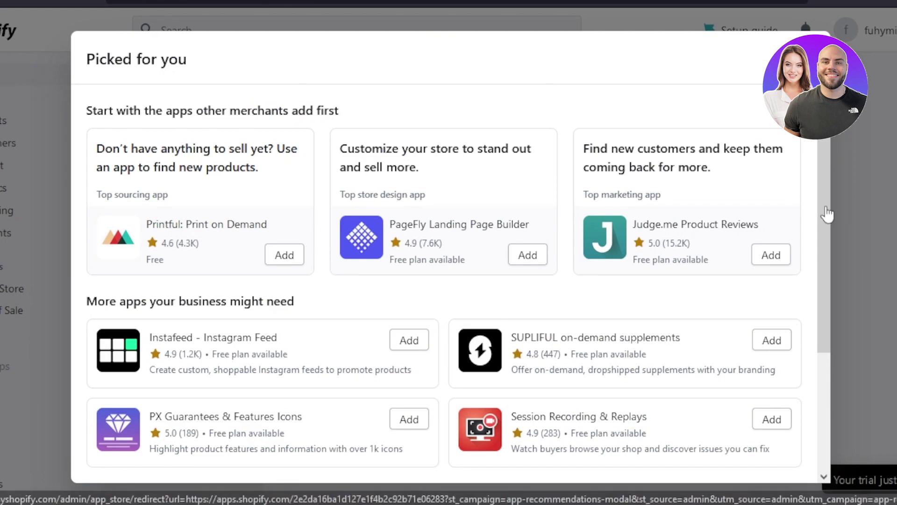
scroll(678, 285, down, 3)
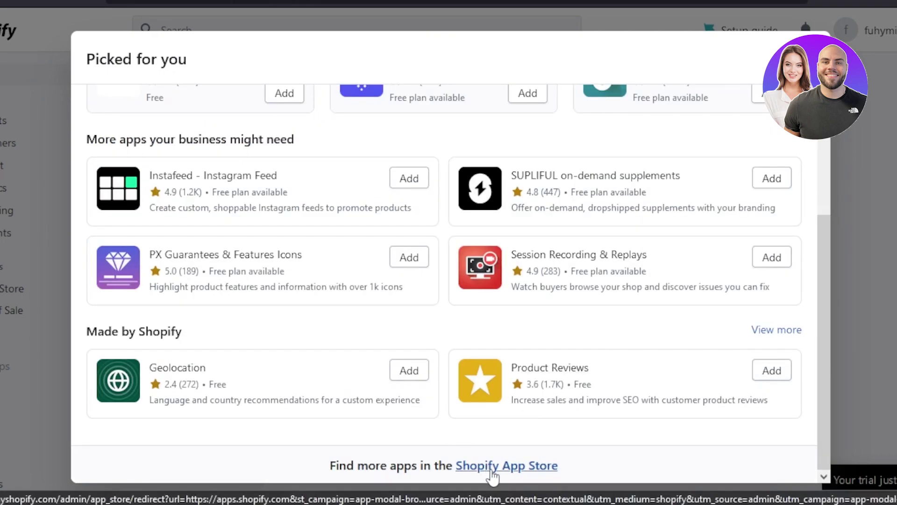
click(513, 467)
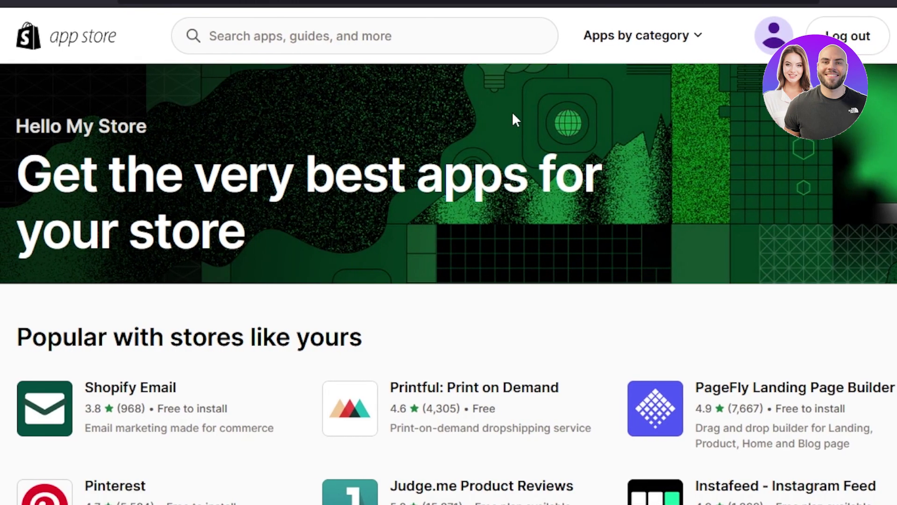
Search the App Store for 'printify' and launch the Printify: Print on Demand app.
click(314, 36)
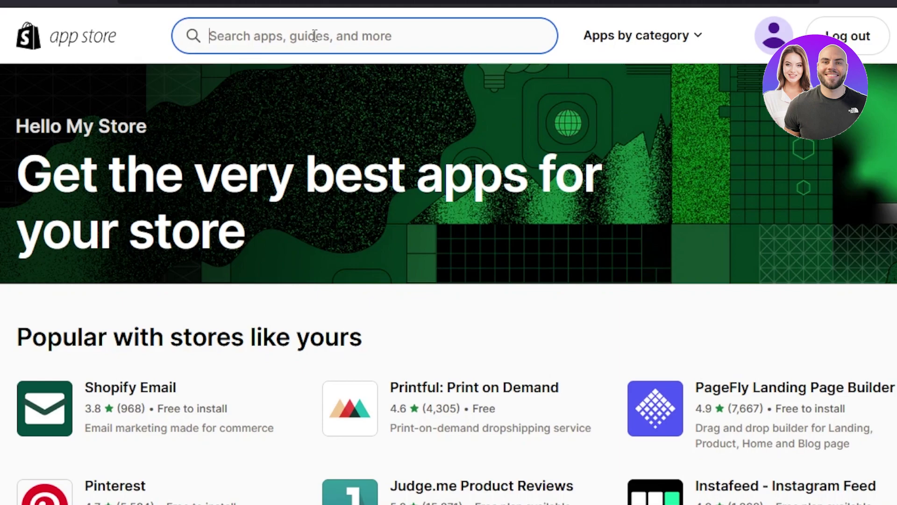
text(printify)
key(Return)
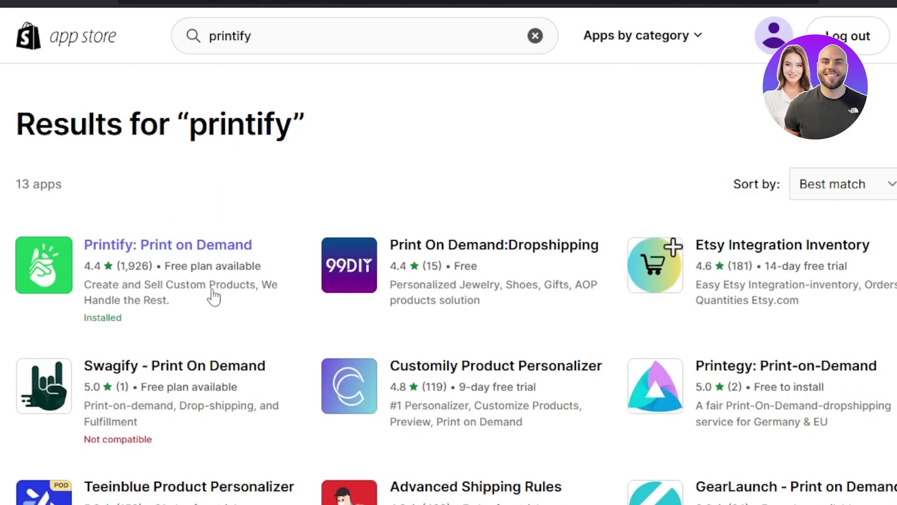
click(74, 268)
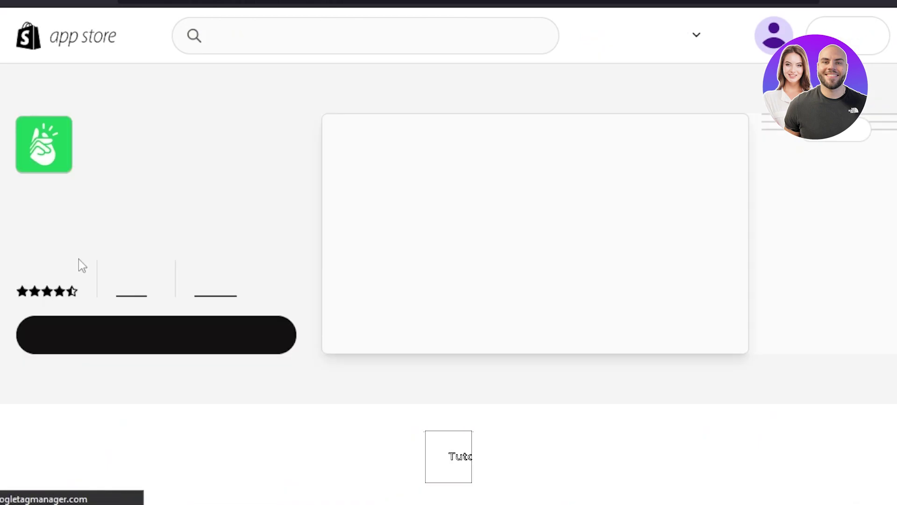
drag(78, 280, 78, 310)
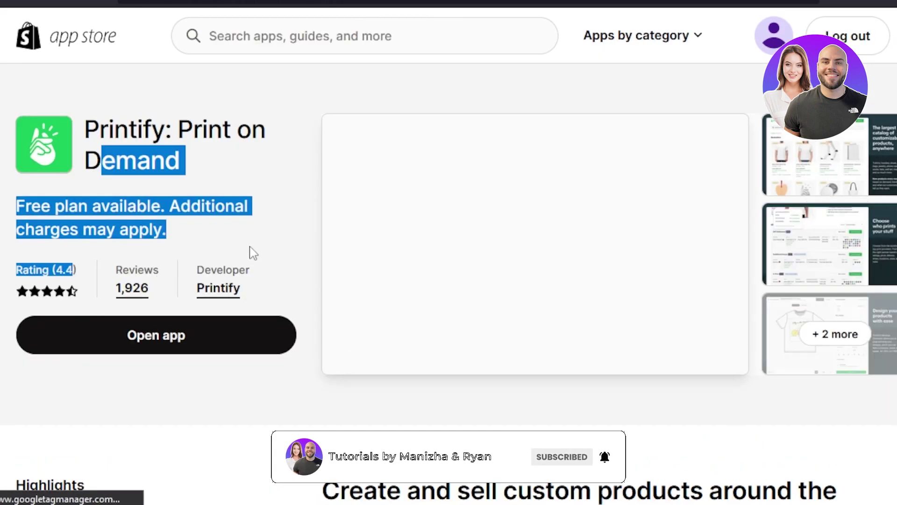
click(292, 212)
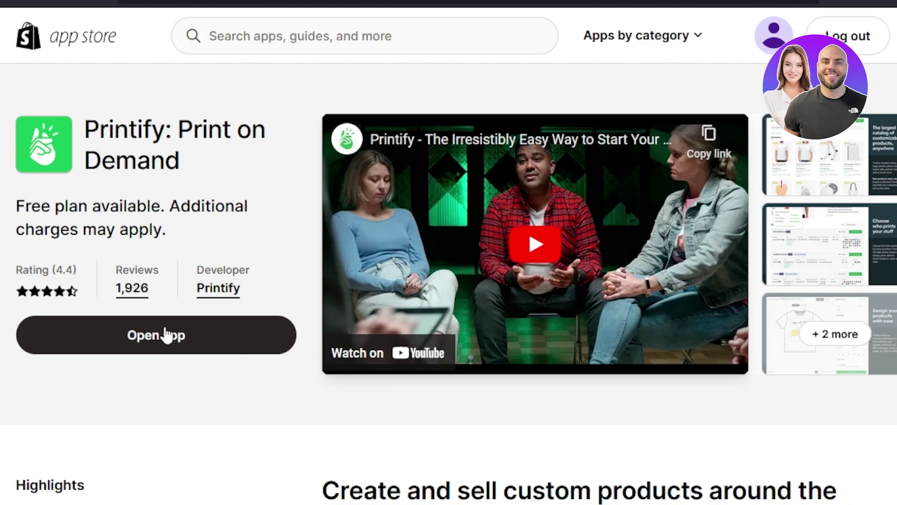
click(167, 338)
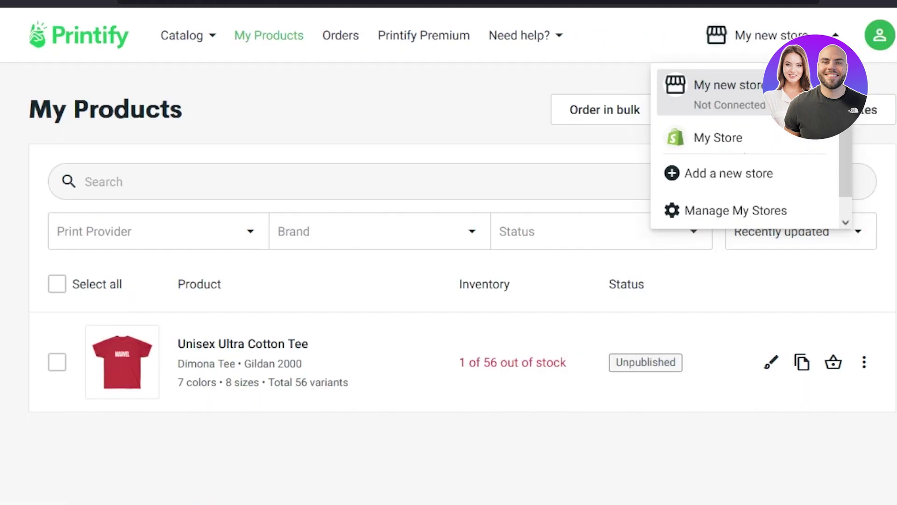
Pick Men's T-shirts > Unisex Jersey Short Sleeve Tee and start designing with Duplium.
click(454, 99)
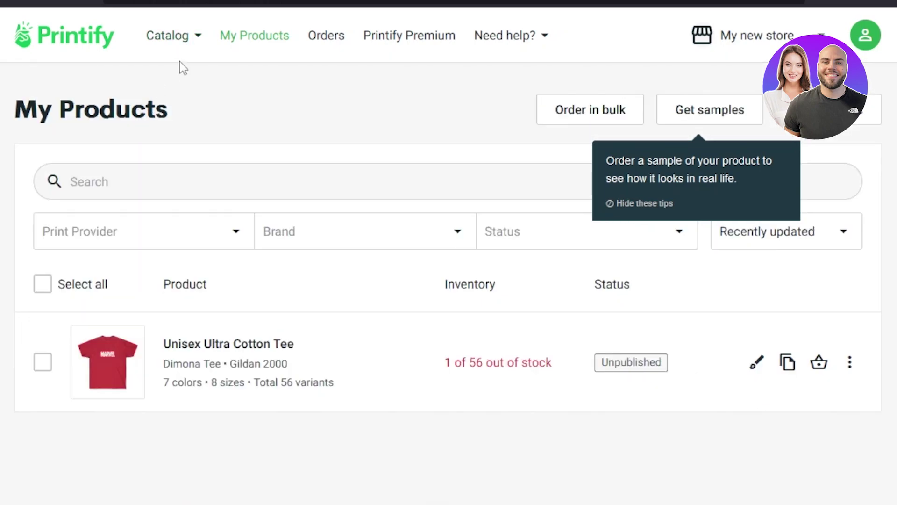
mouse_move(195, 42)
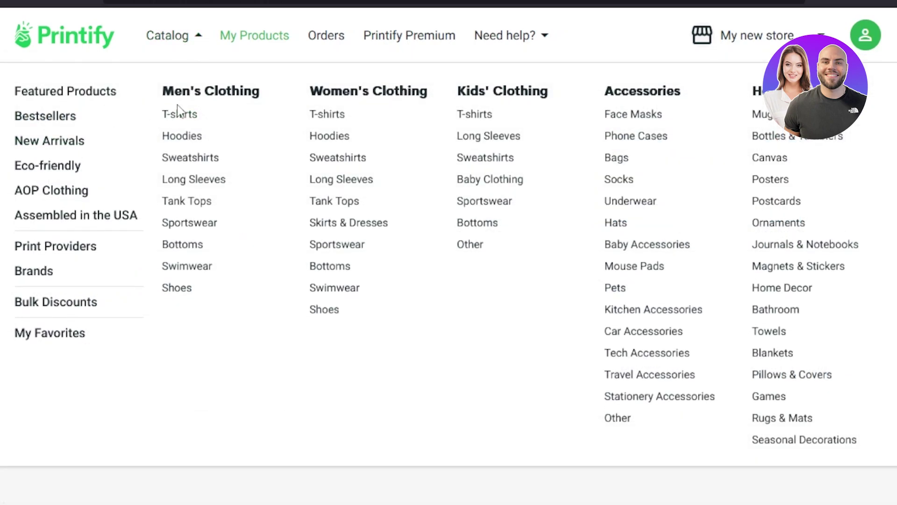
click(182, 116)
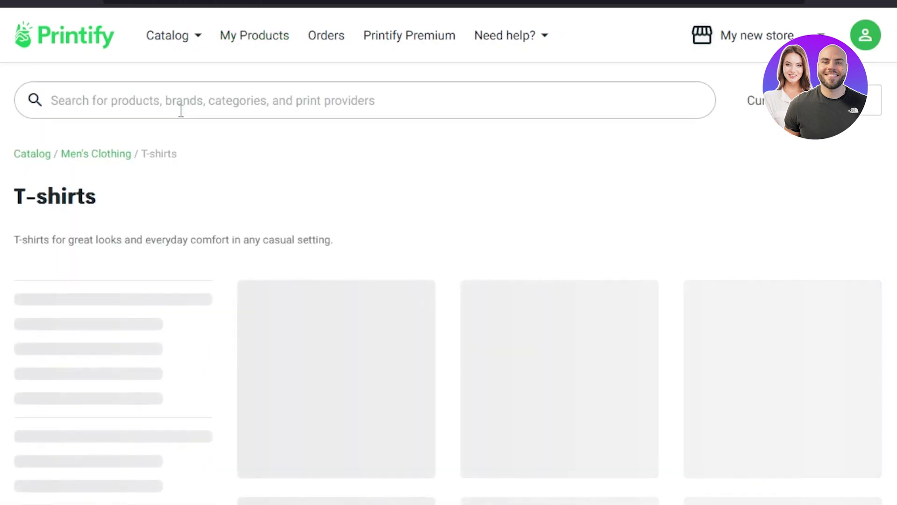
scroll(313, 396, down, 4)
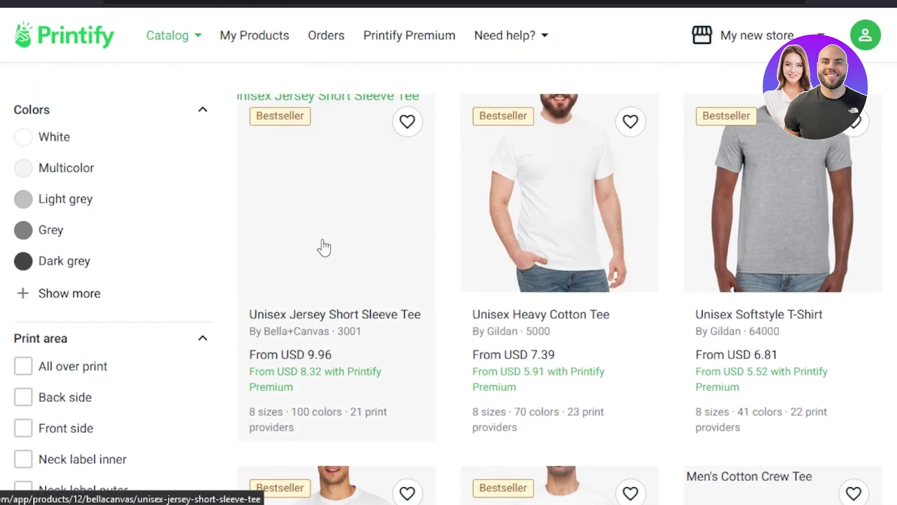
click(321, 259)
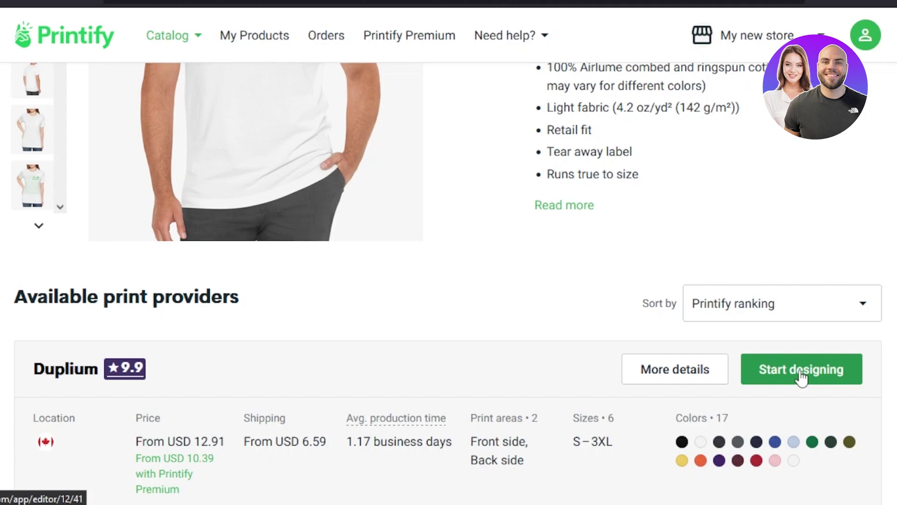
click(802, 376)
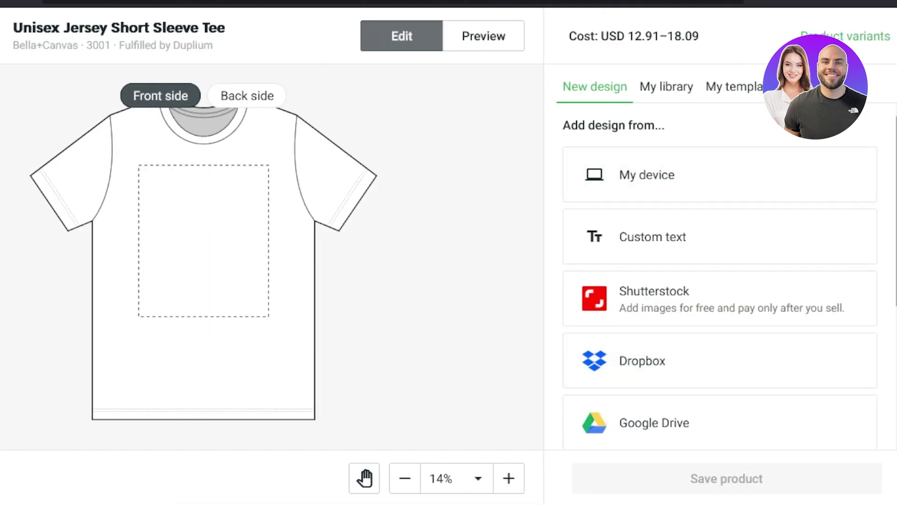
scroll(720, 280, down, 1)
scroll(720, 280, up, 1)
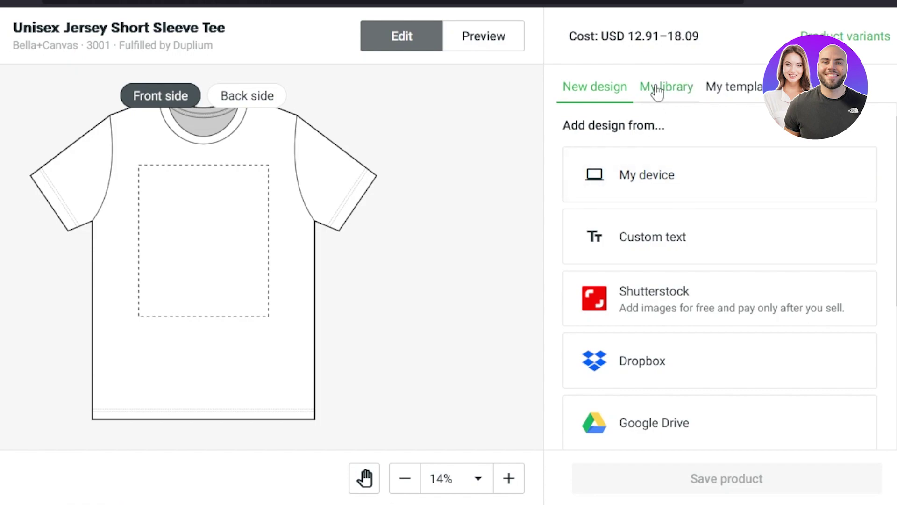
Place the 80's Made Me Retro vibes template on the tee's front, nudged slightly lower.
click(689, 92)
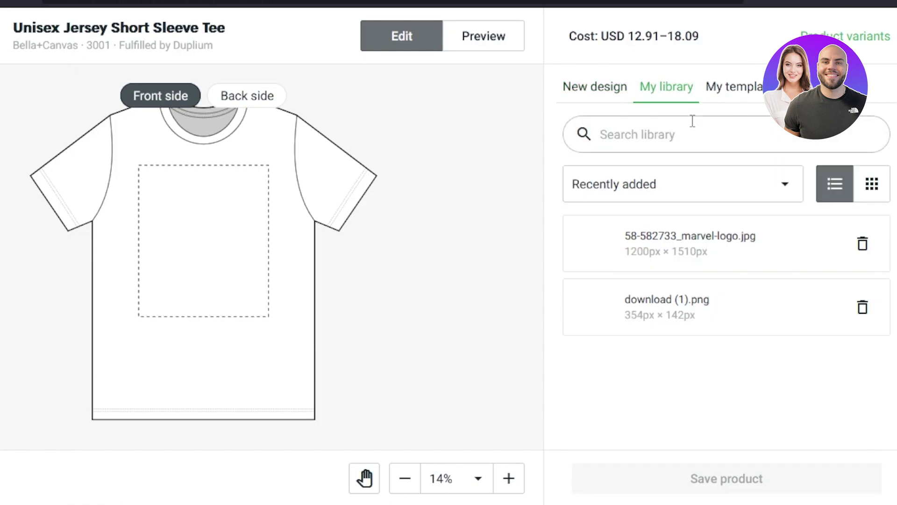
click(733, 92)
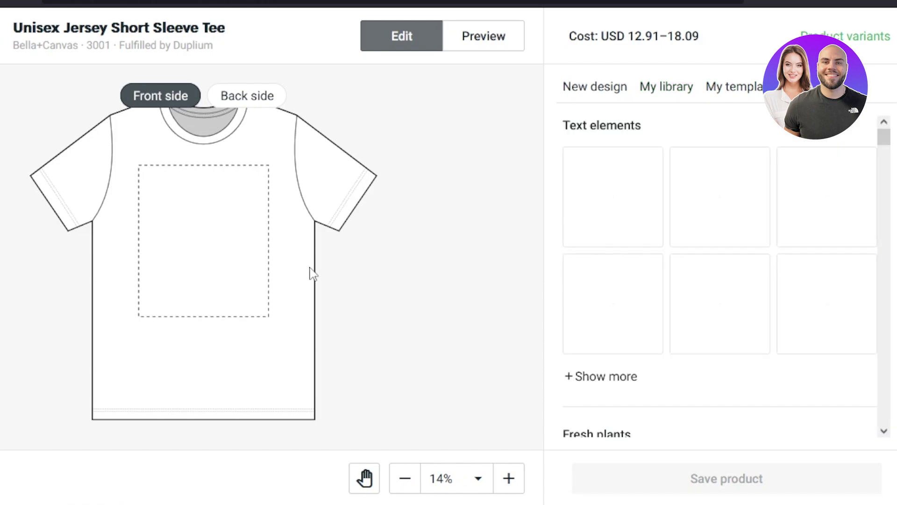
drag(887, 143, 888, 259)
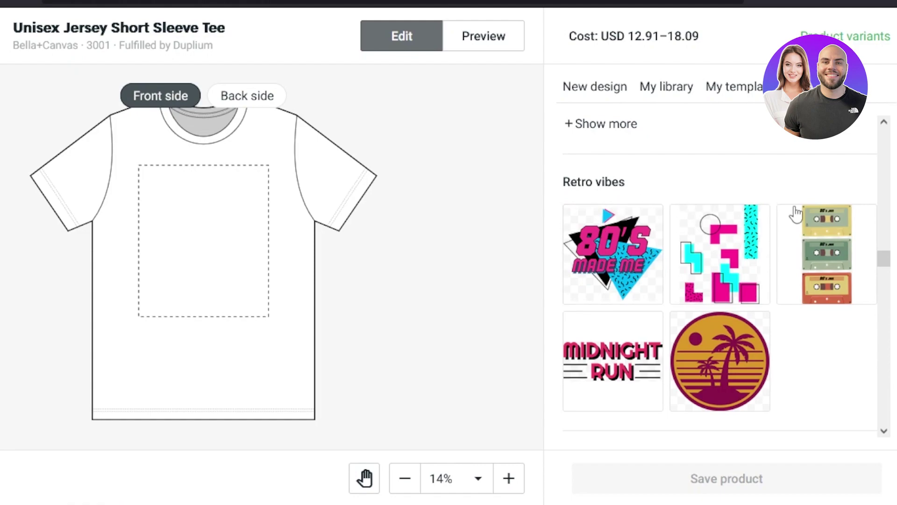
mouse_move(881, 255)
mouse_down()
mouse_move(885, 317)
mouse_move(892, 212)
mouse_move(885, 261)
mouse_up()
click(630, 198)
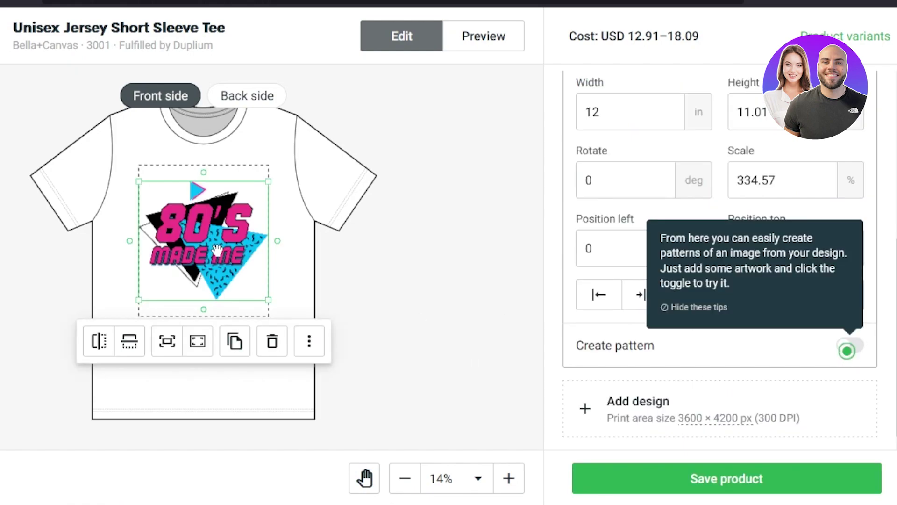
drag(217, 250, 218, 256)
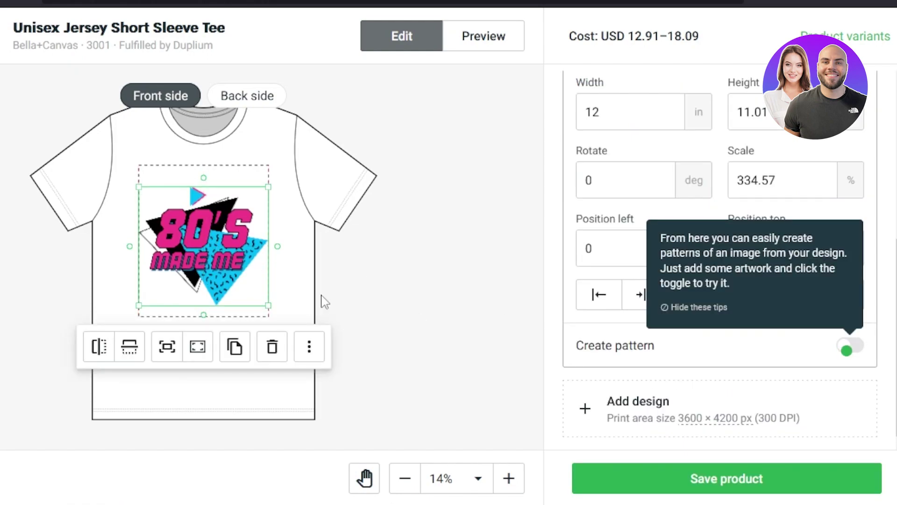
Check the tee's back and front, then add Pink, True Royal, Orange, Yellow and Kelly colours.
click(238, 98)
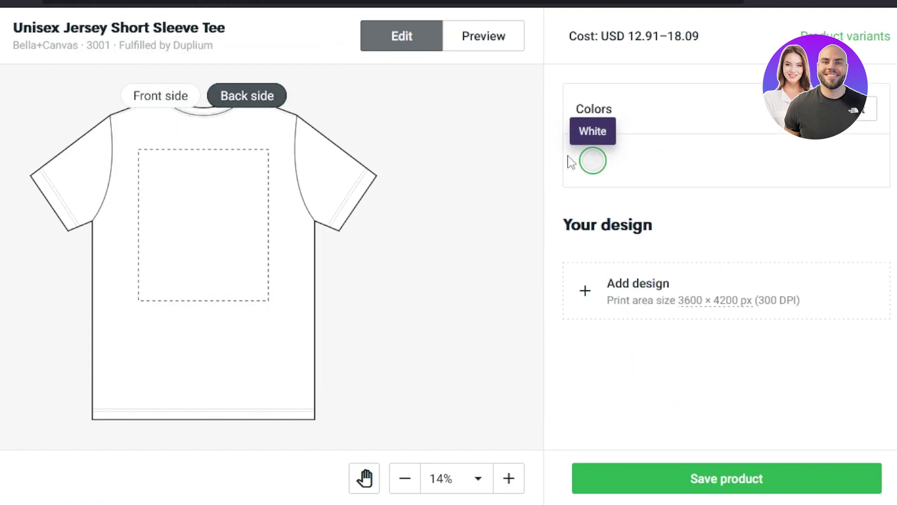
click(175, 108)
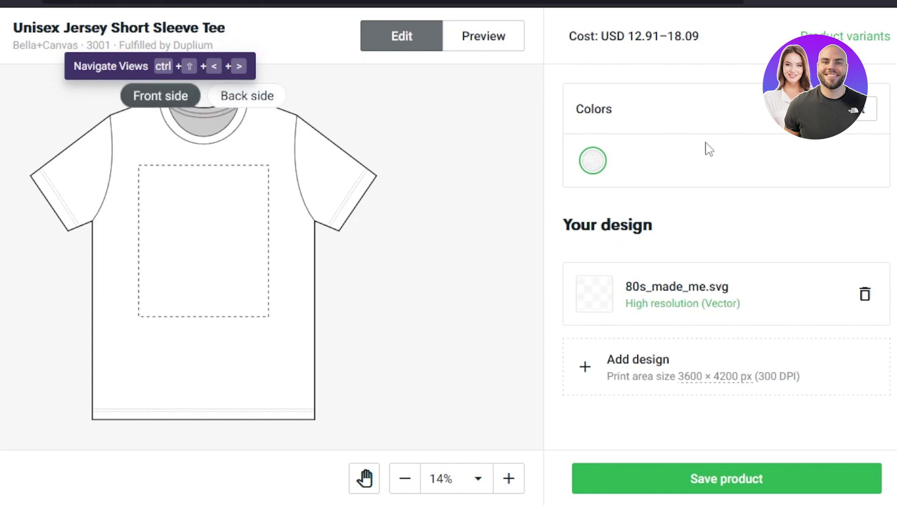
click(864, 109)
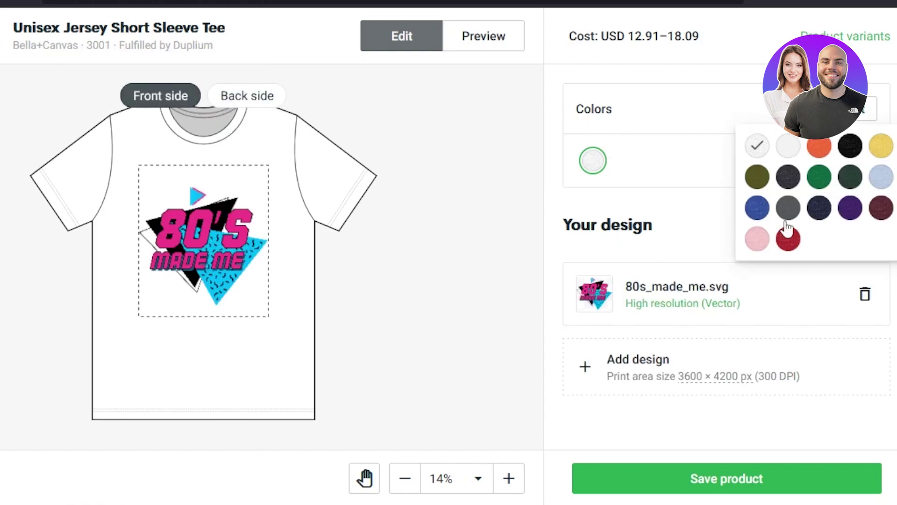
click(757, 239)
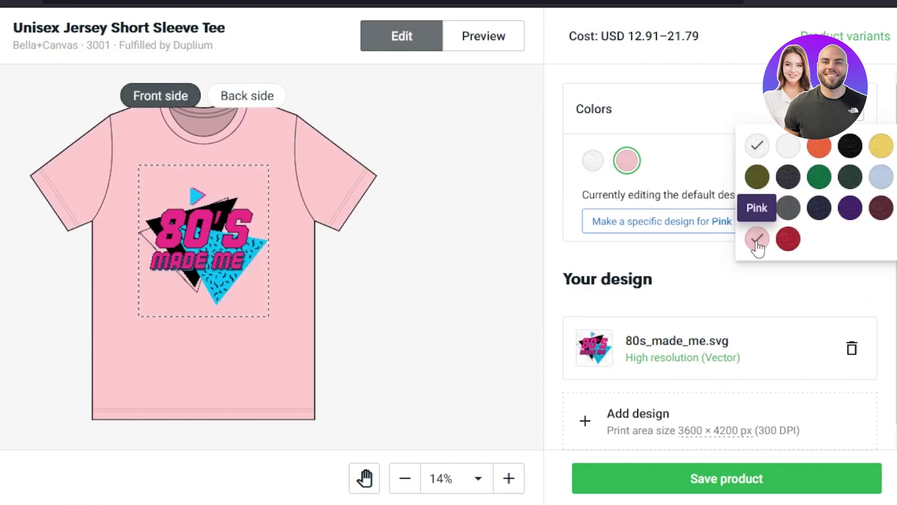
click(756, 208)
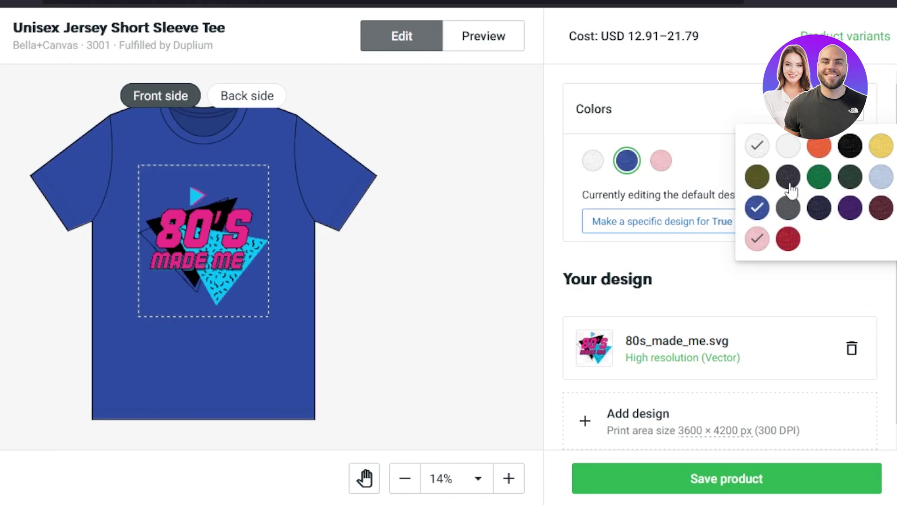
click(817, 147)
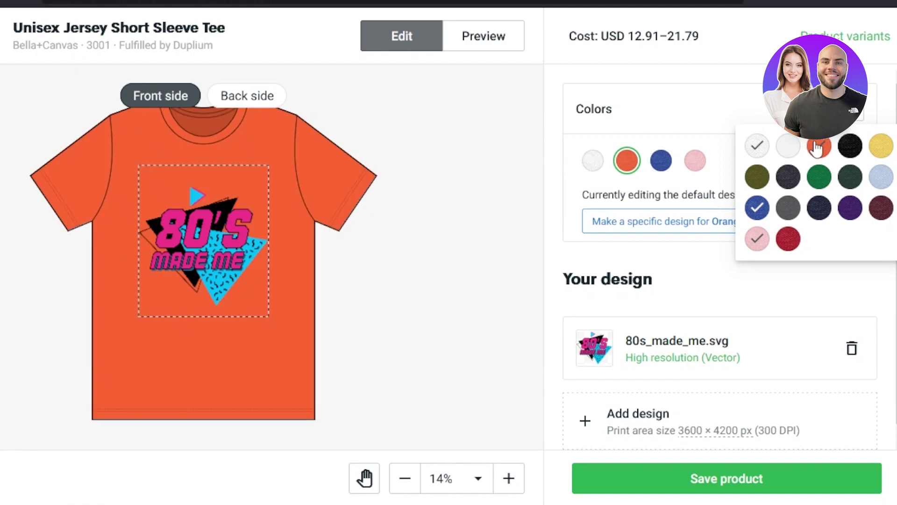
click(881, 146)
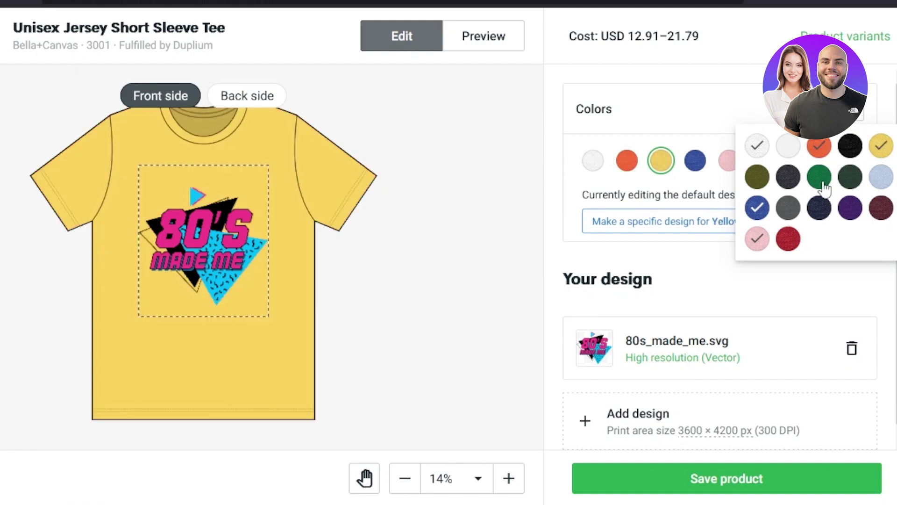
click(823, 187)
Swap Kelly for Baby Blue, Team Purple, Navy and Asphalt, then preview on True Royal.
click(821, 182)
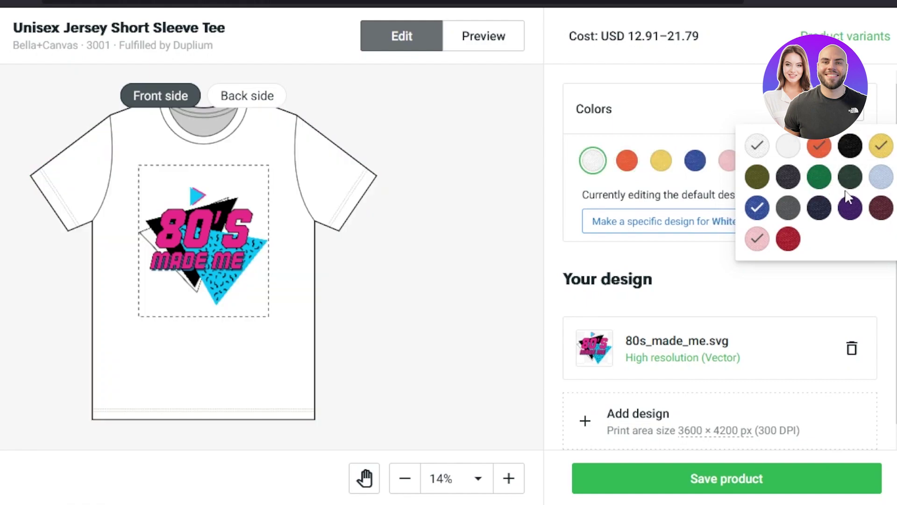
click(881, 176)
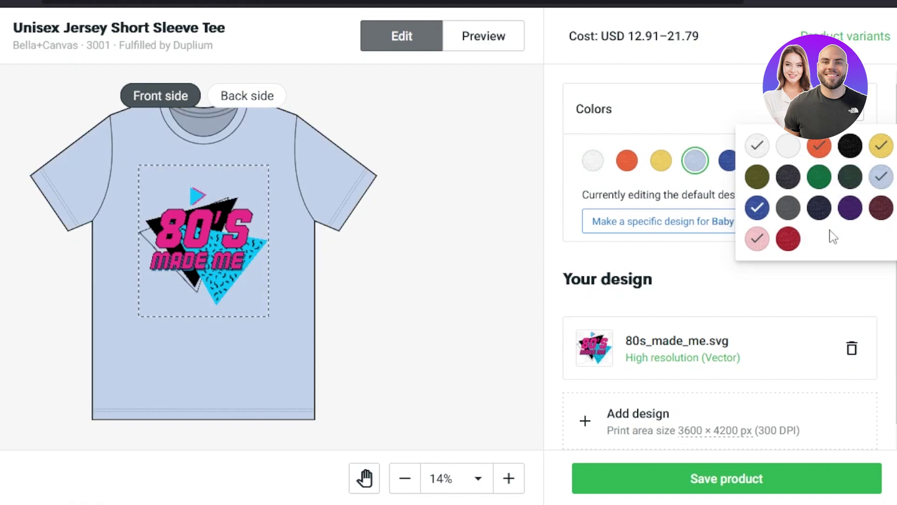
click(851, 210)
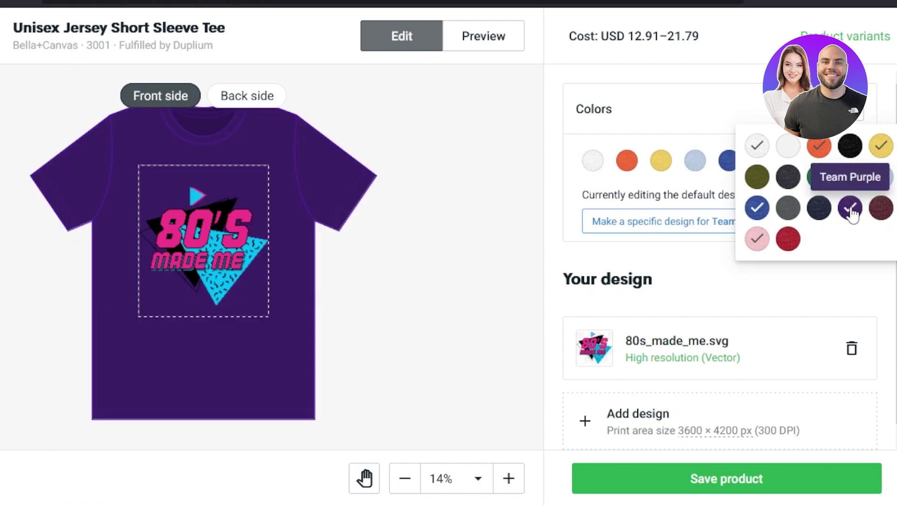
click(818, 209)
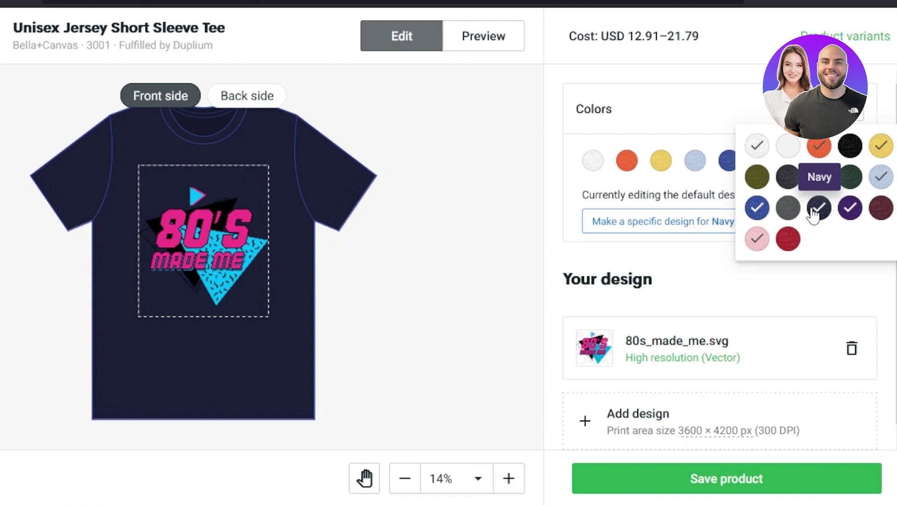
click(790, 208)
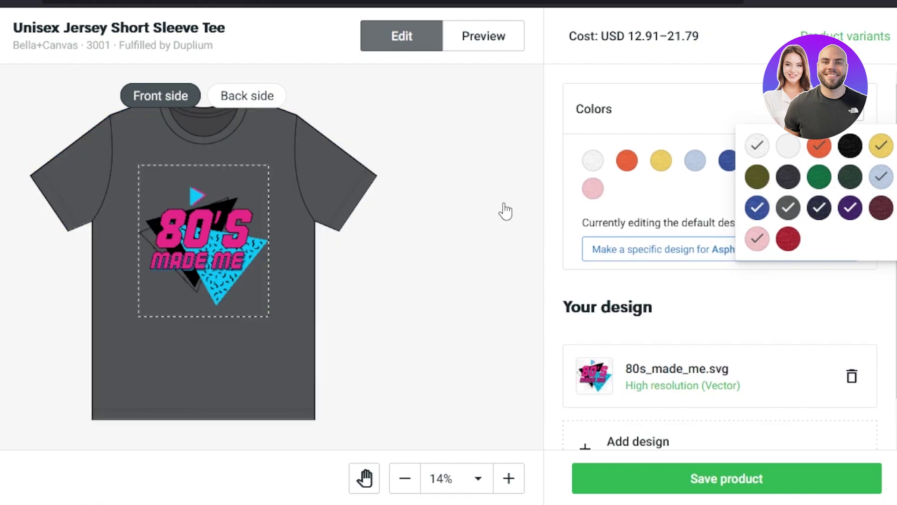
click(669, 197)
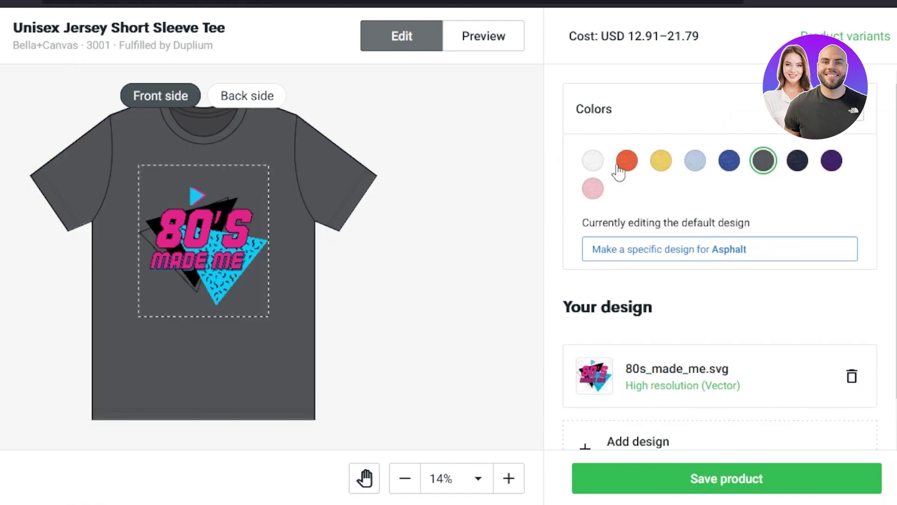
click(596, 191)
click(731, 171)
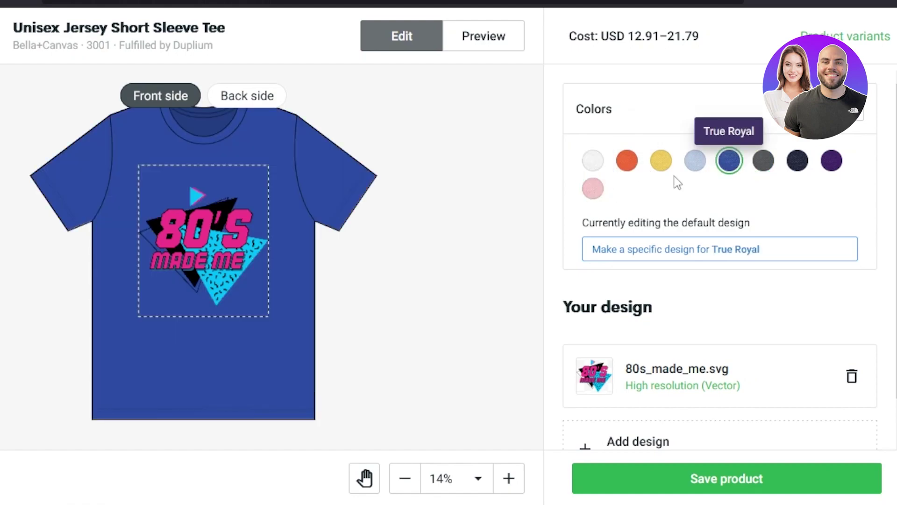
scroll(677, 183, down, 1)
Save the designed Unisex Jersey Short Sleeve Tee as a product.
click(694, 489)
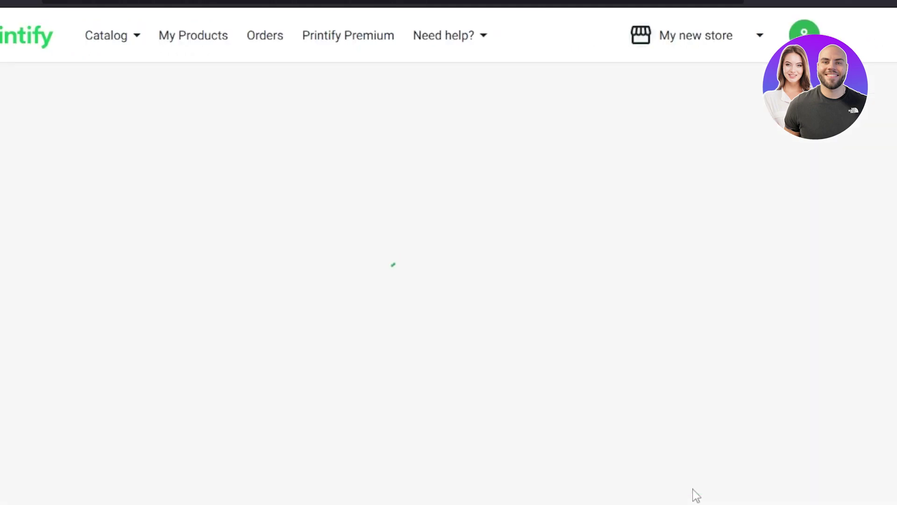
scroll(719, 495, up, 1)
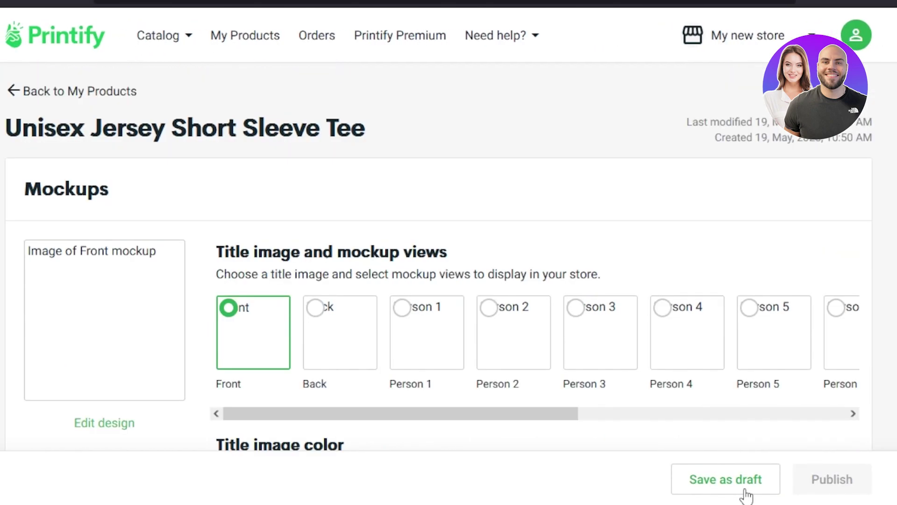
scroll(746, 495, down, 10)
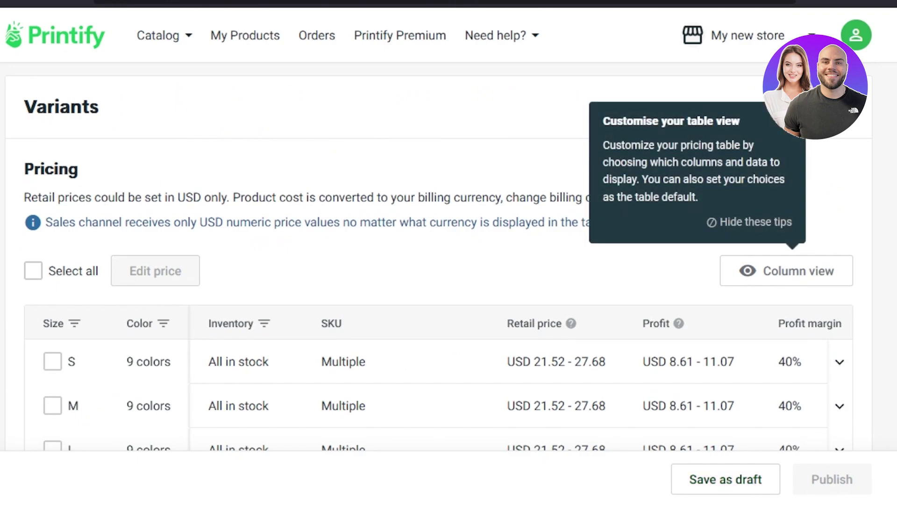
scroll(663, 197, up, 10)
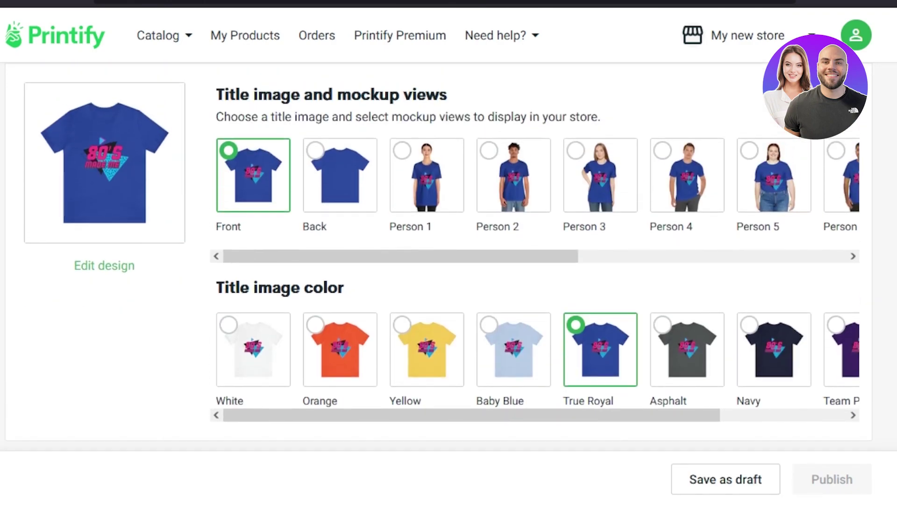
Step the title image through the Person 1 to Person 5 mockups, ending on Person 5.
click(403, 195)
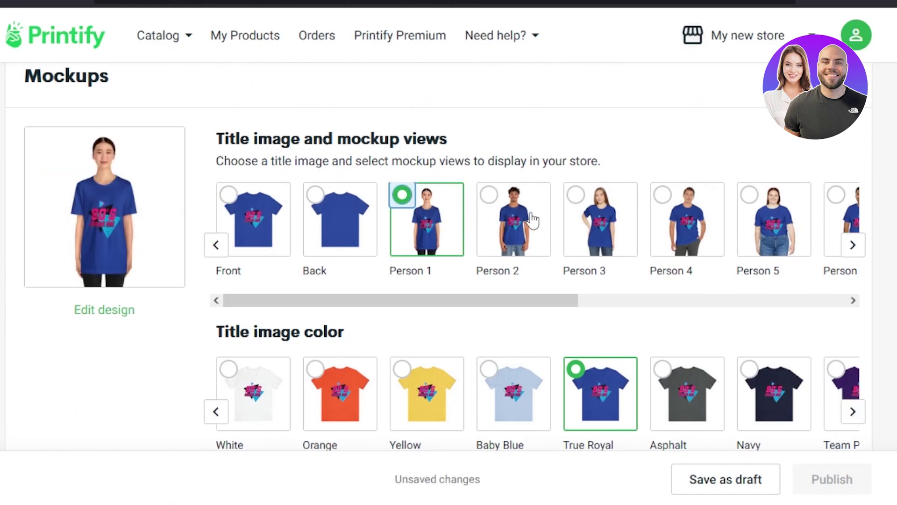
click(489, 213)
click(590, 245)
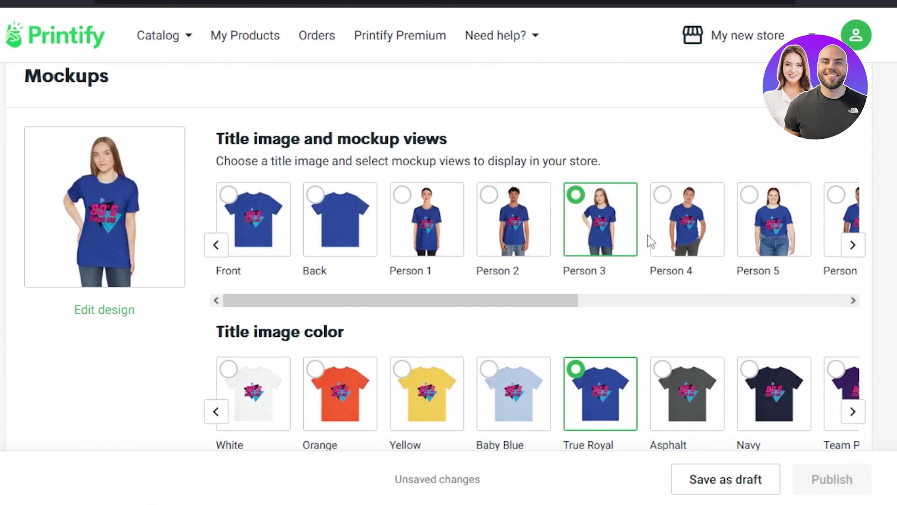
click(701, 243)
click(753, 239)
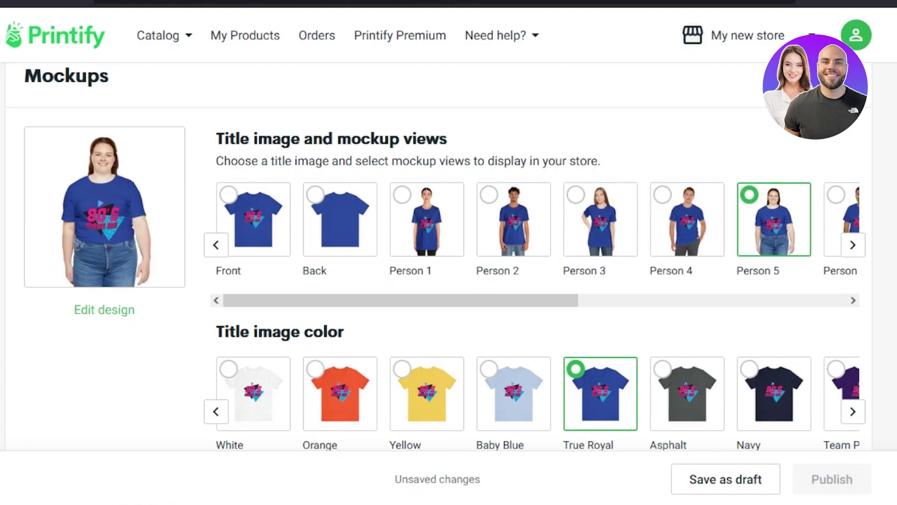
scroll(437, 257, down, 1)
scroll(438, 257, up, 3)
scroll(438, 257, down, 2)
scroll(438, 257, down, 4)
Tick 'Add size table to description' in the Description section.
scroll(437, 257, down, 3)
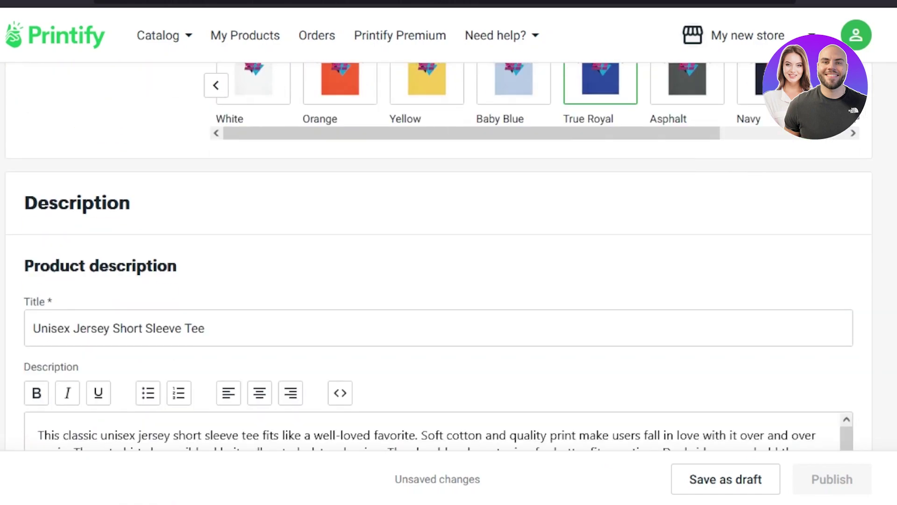
scroll(438, 257, up, 5)
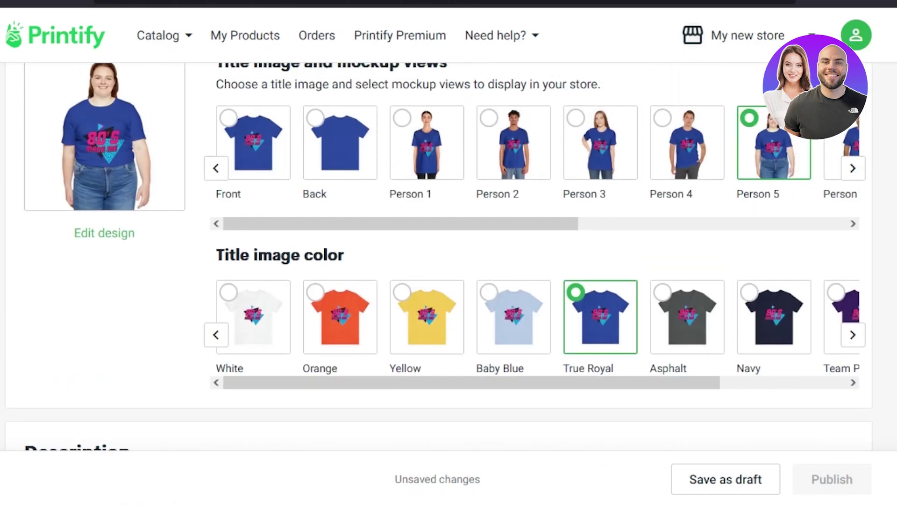
scroll(437, 257, down, 7)
scroll(271, 444, down, 3)
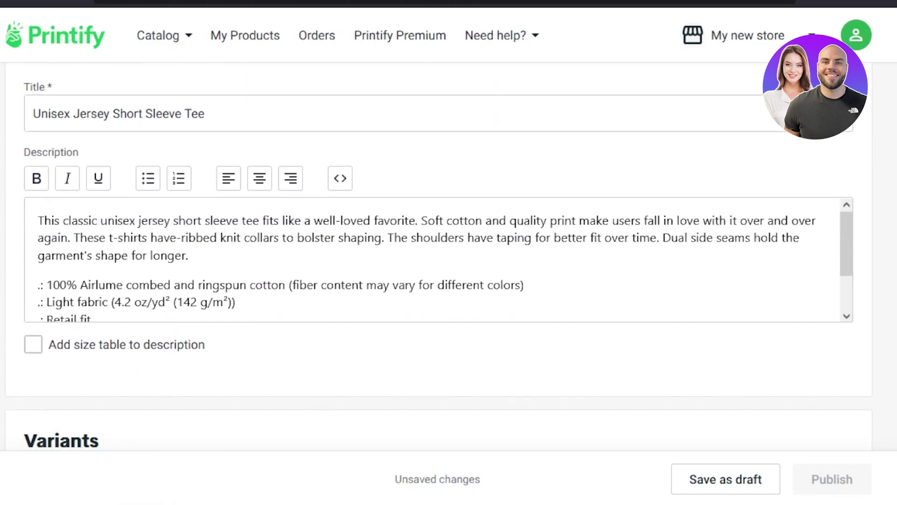
scroll(748, 356, down, 7)
scroll(438, 257, down, 7)
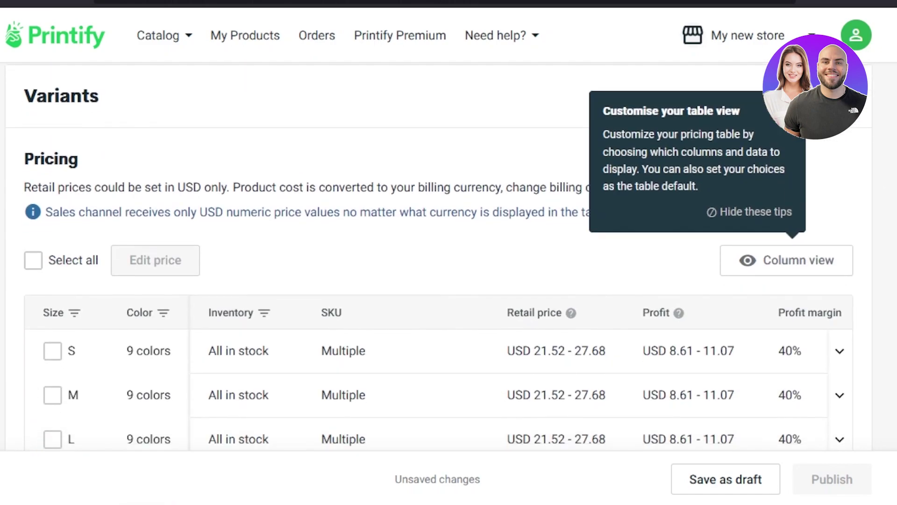
scroll(437, 257, down, 2)
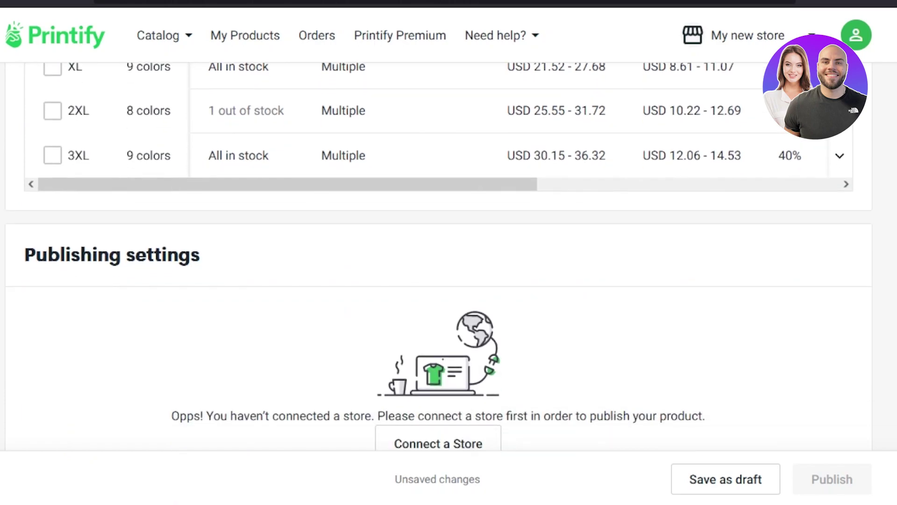
scroll(438, 257, up, 20)
scroll(438, 257, up, 4)
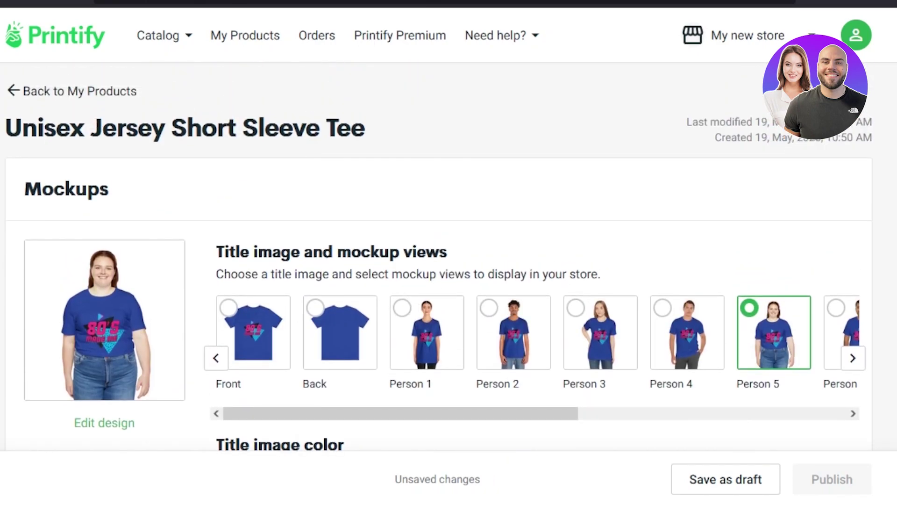
scroll(438, 257, down, 1)
scroll(438, 257, down, 8)
scroll(438, 257, down, 4)
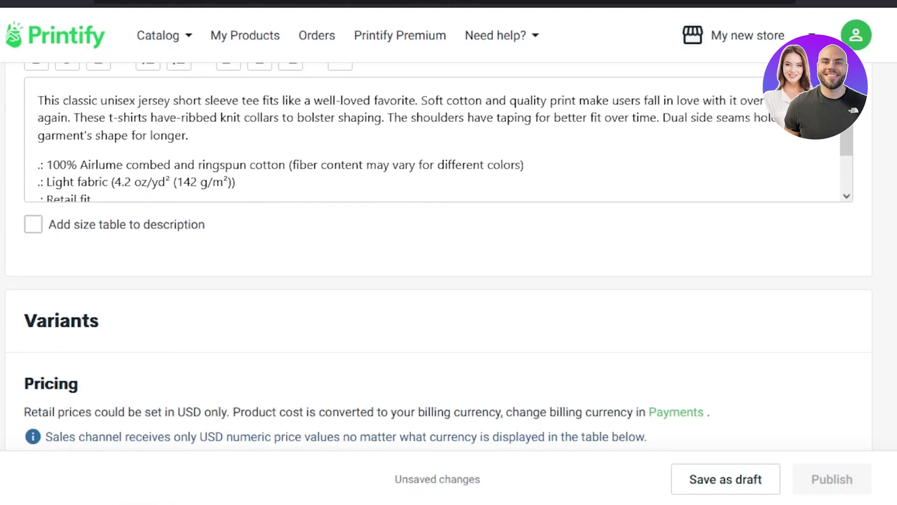
click(27, 225)
Check the added S–3XL imperial size table and dismiss the Shopify apps popup.
scroll(438, 257, down, 4)
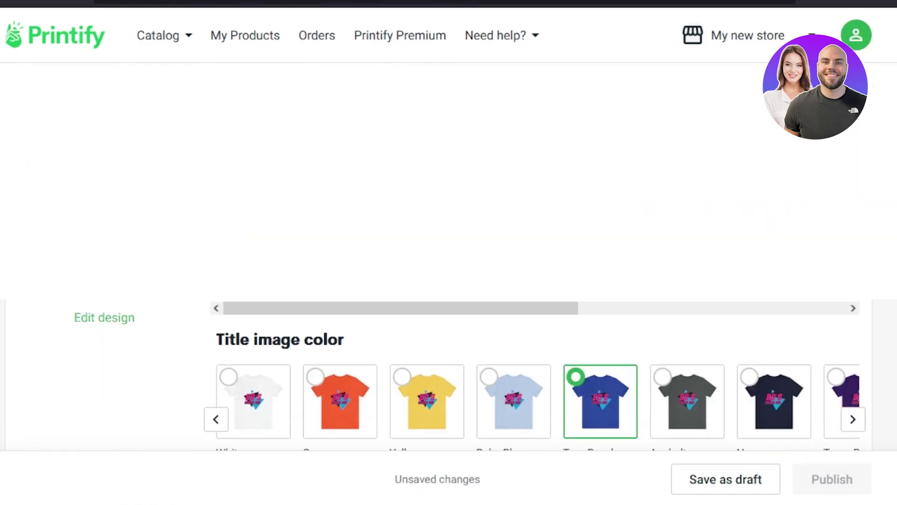
scroll(449, 281, up, 3)
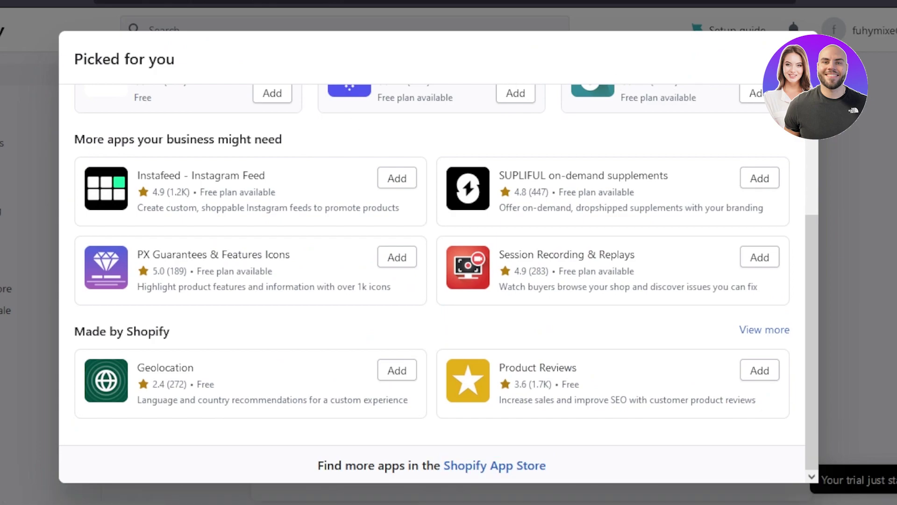
key(Escape)
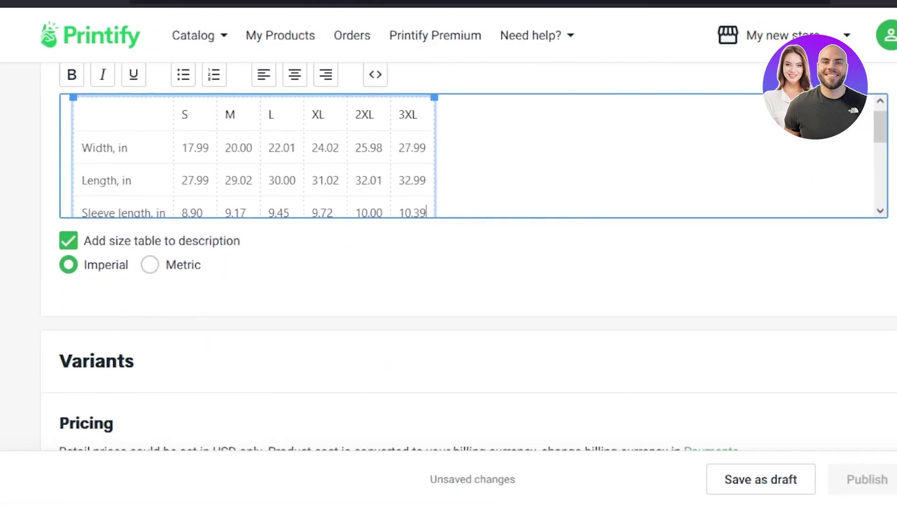
Select all size S colour variants and the M Asphalt variant in the pricing table.
scroll(383, 280, down, 10)
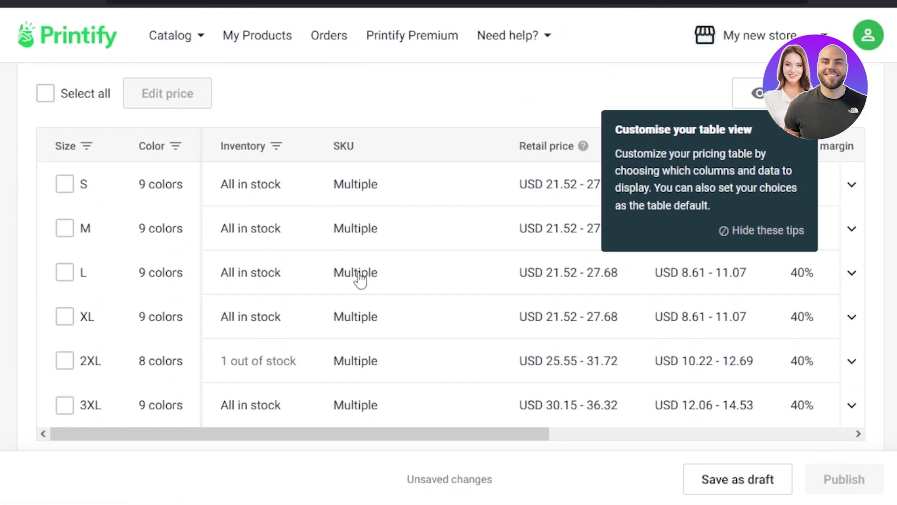
click(65, 183)
click(70, 246)
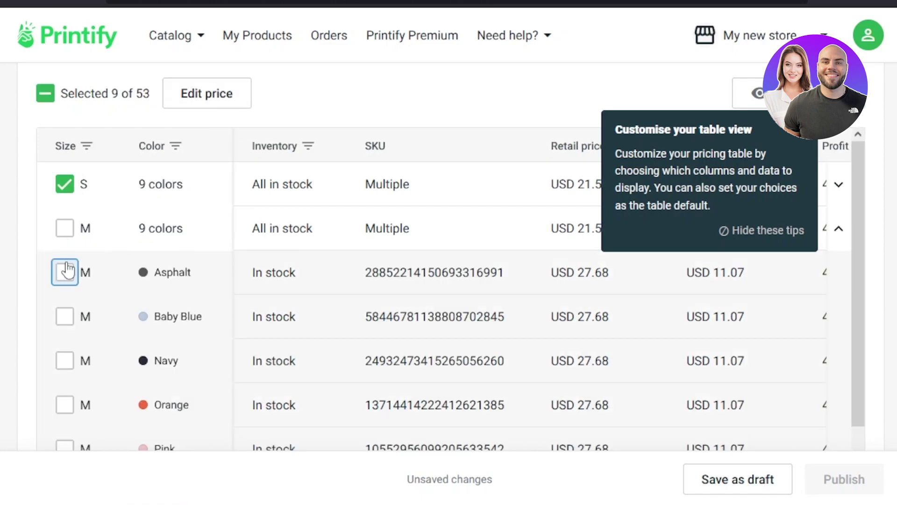
click(68, 270)
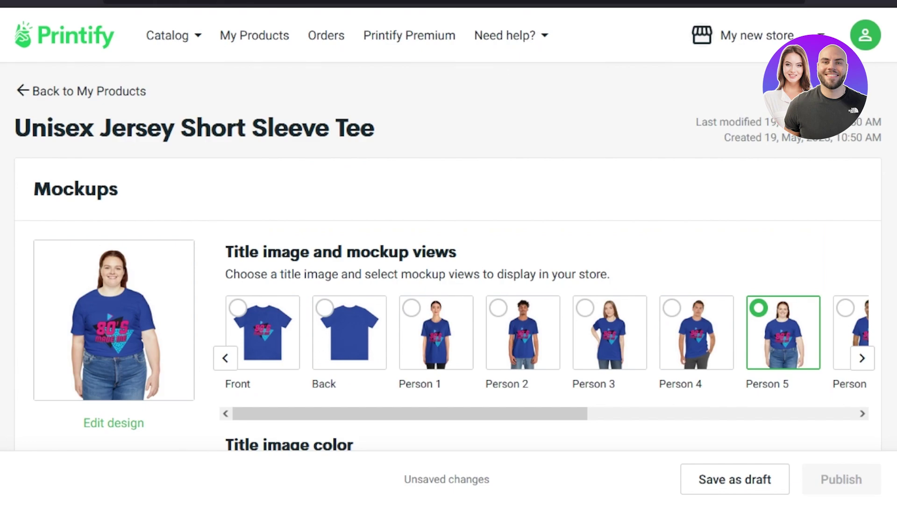
scroll(449, 262, down, 7)
scroll(449, 262, up, 7)
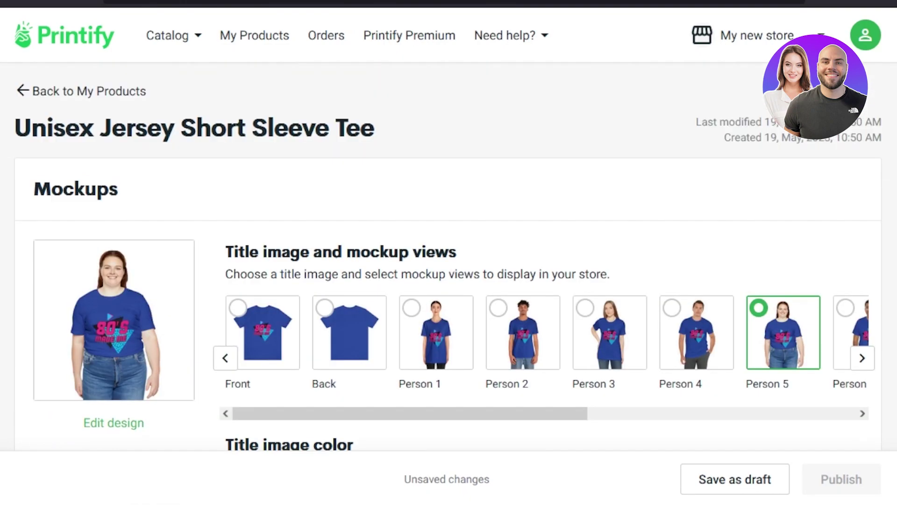